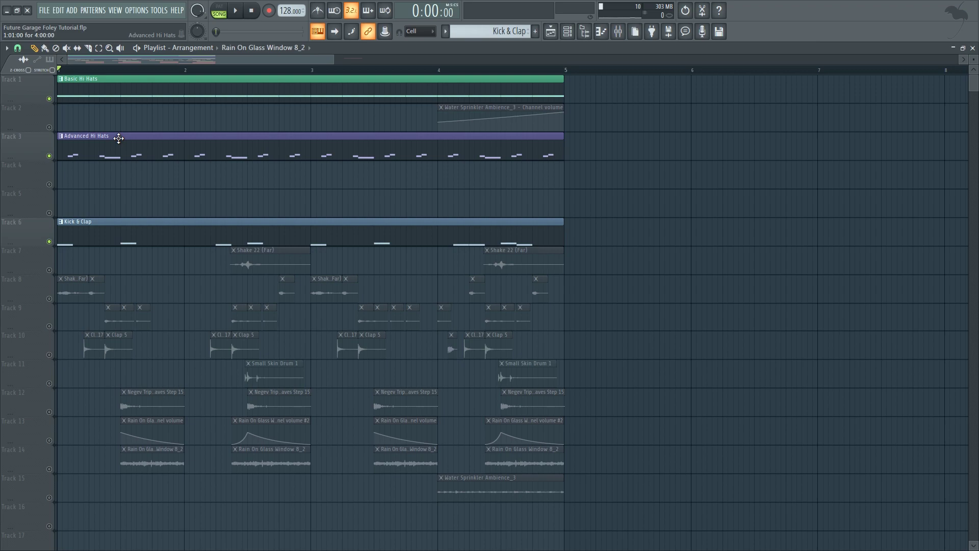
Play and stop the song, then lift the hi-hat and Kick & Clap solo so every track plays.
key(space)
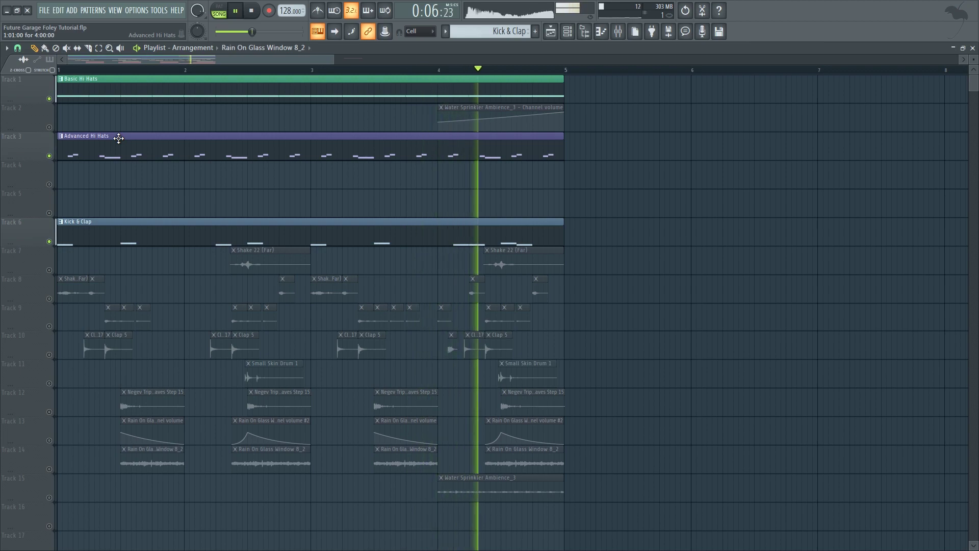
key(space)
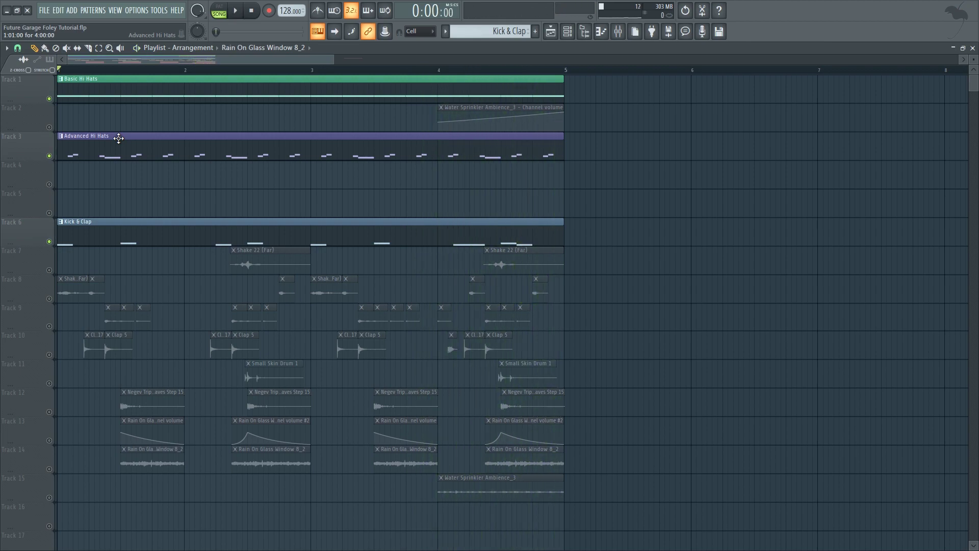
right_click(50, 241)
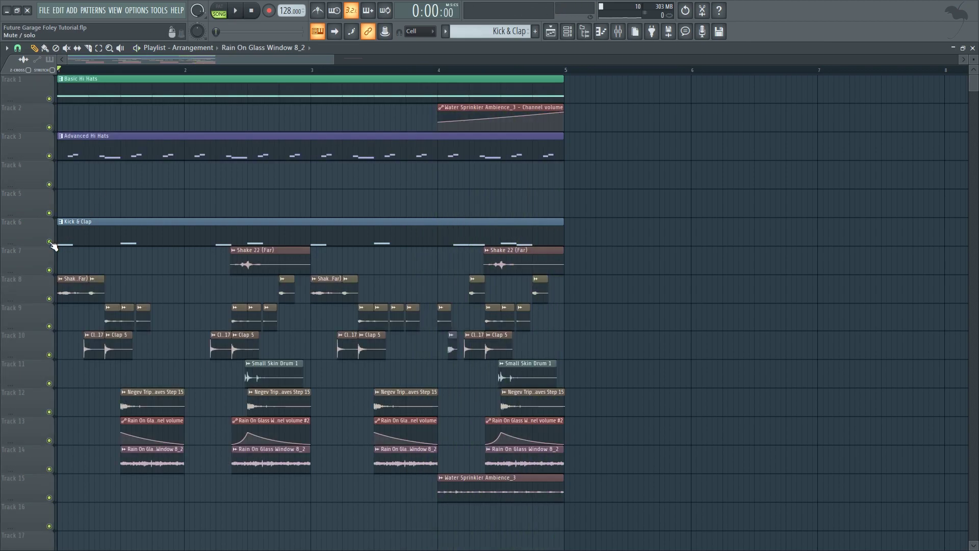
Play the song from the beginning with all foley tracks unsoloed.
key(space)
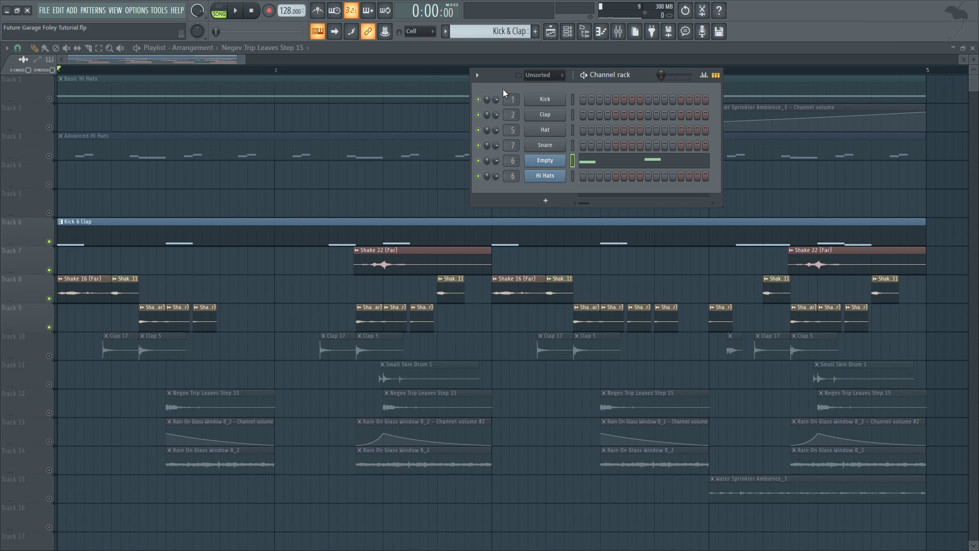
Audition the DECAP kick and Chill Clap 22 pads in the Empty channel's FPC.
click(542, 160)
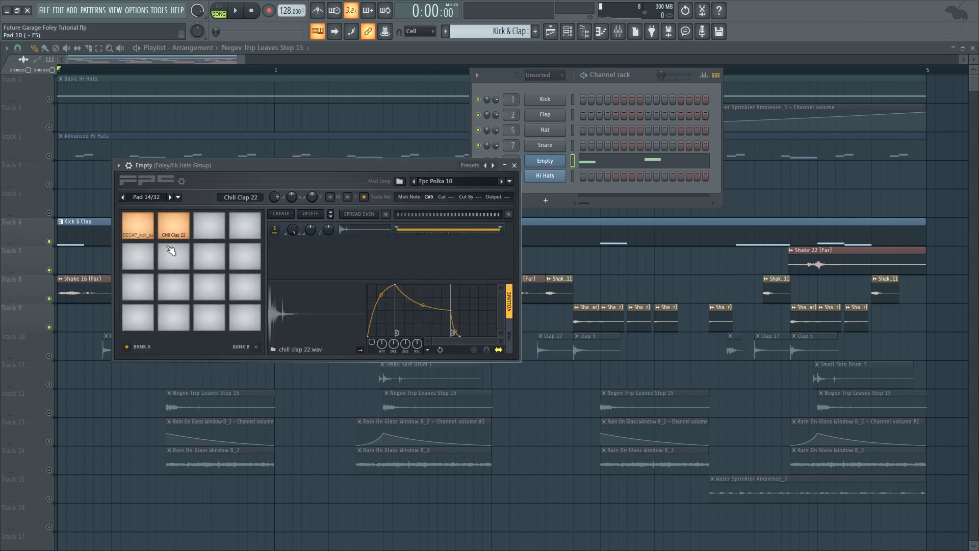
click(141, 228)
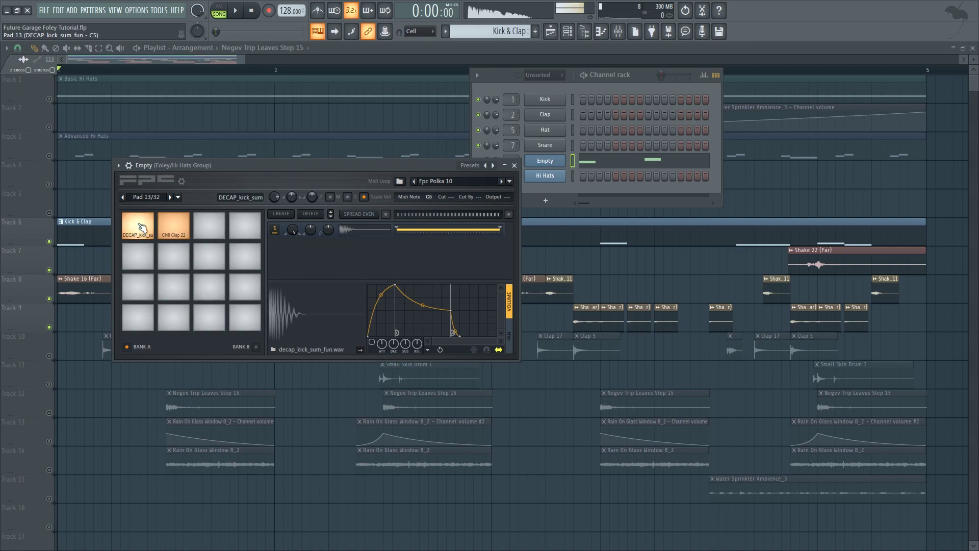
click(175, 225)
Open the Empty channel's piano roll and play its pattern in PAT mode.
right_click(556, 159)
click(586, 161)
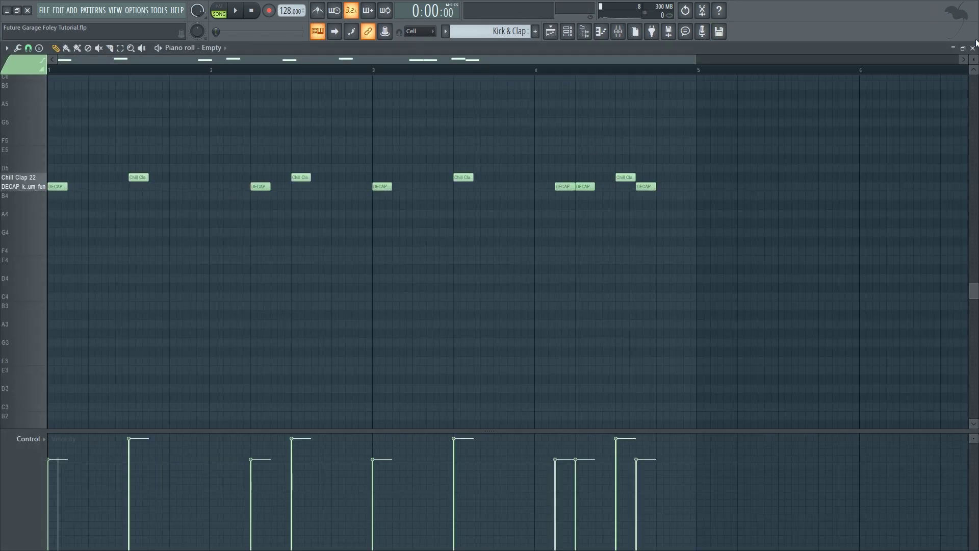
click(972, 47)
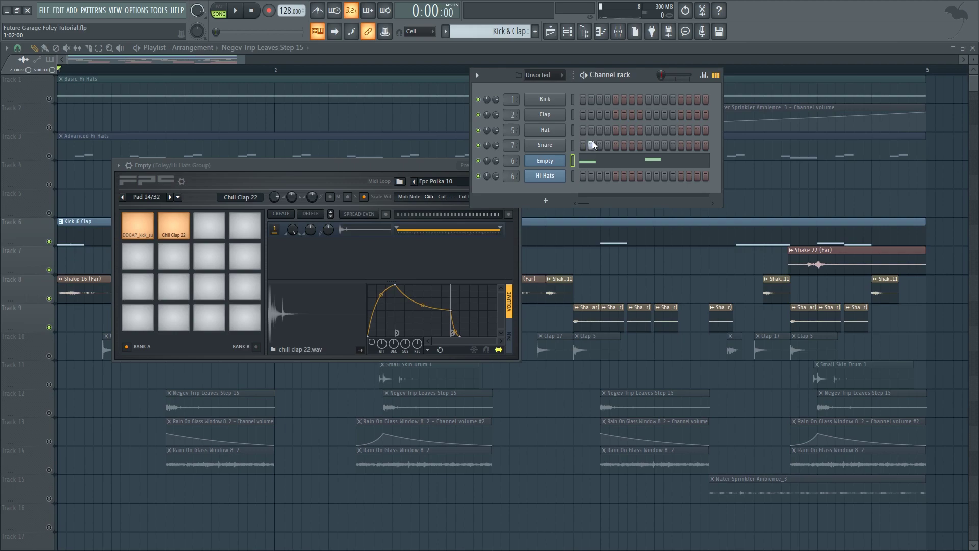
right_click(561, 154)
click(586, 160)
key(l)
key(space)
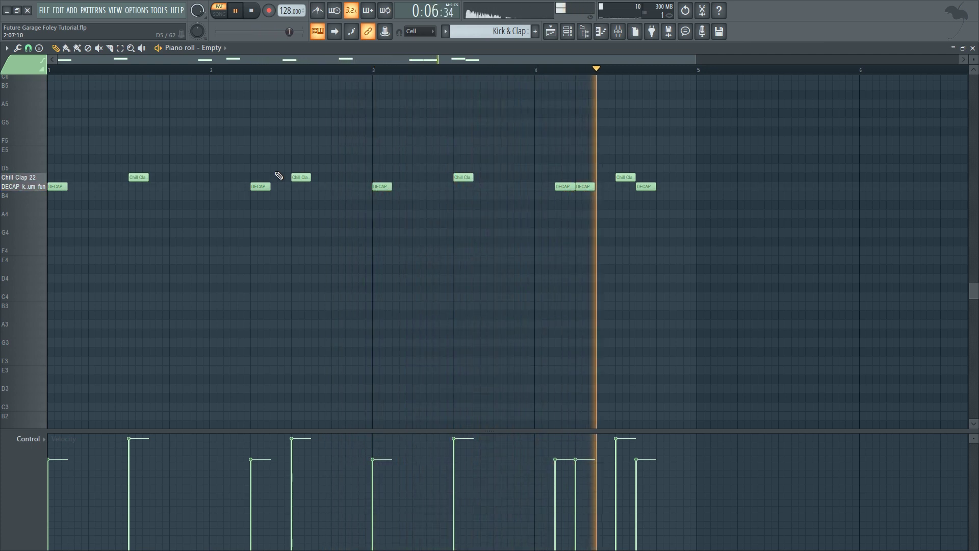
key(space)
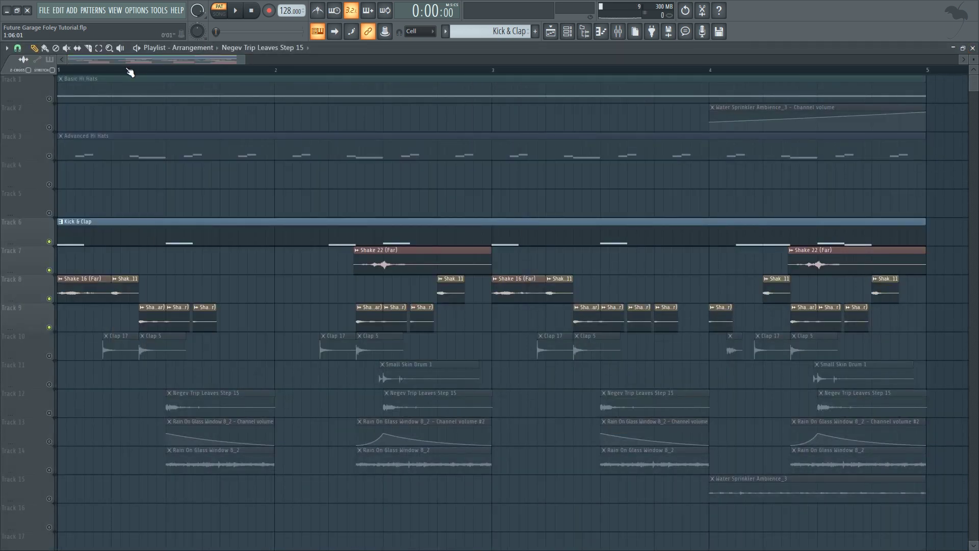
Switch to SONG mode and move the first Shake 11 clip up onto Track 7 beside Shake 22 (Far).
click(129, 68)
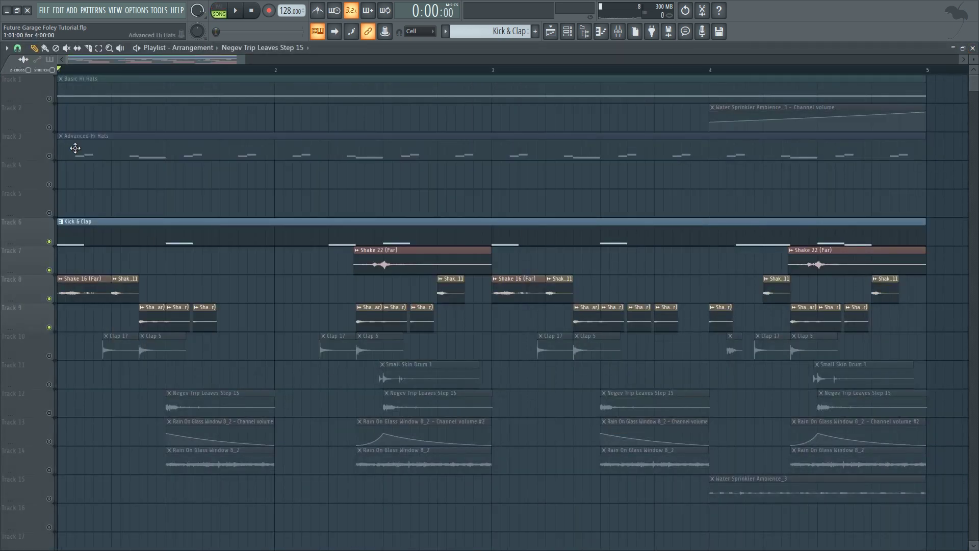
click(75, 292)
click(387, 265)
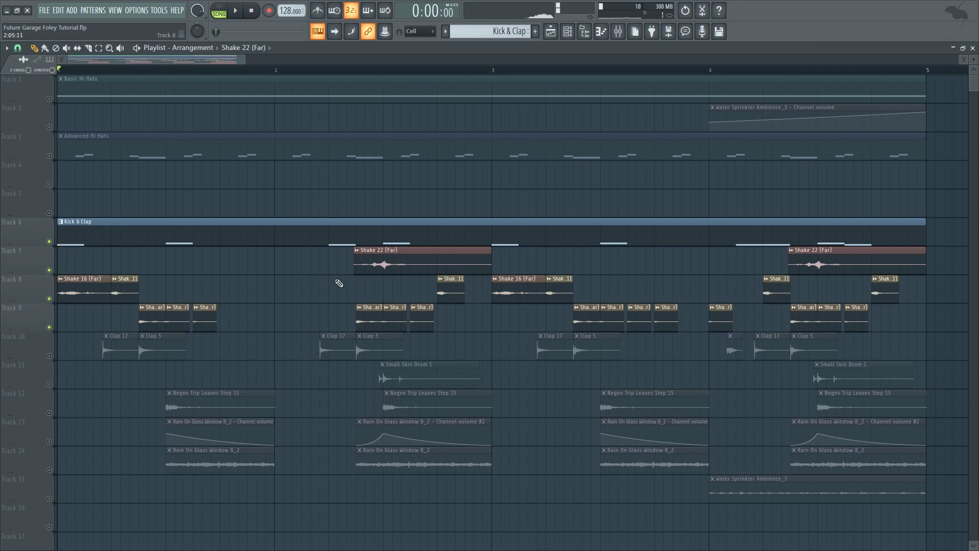
click(124, 291)
drag(245, 60, 227, 60)
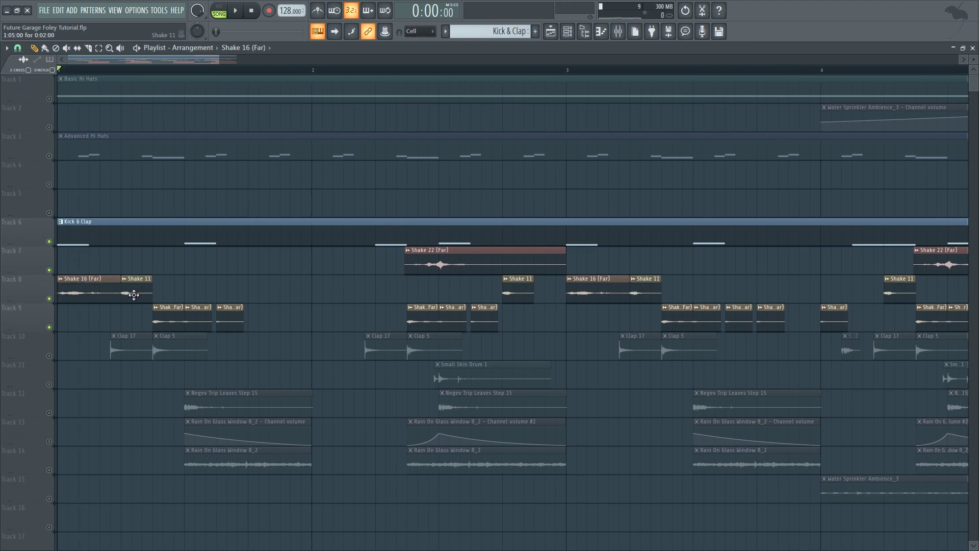
drag(137, 281, 137, 252)
Unmute Track 7 and move Shake 11 back down to Track 8 after Shake 16 (Far).
click(53, 271)
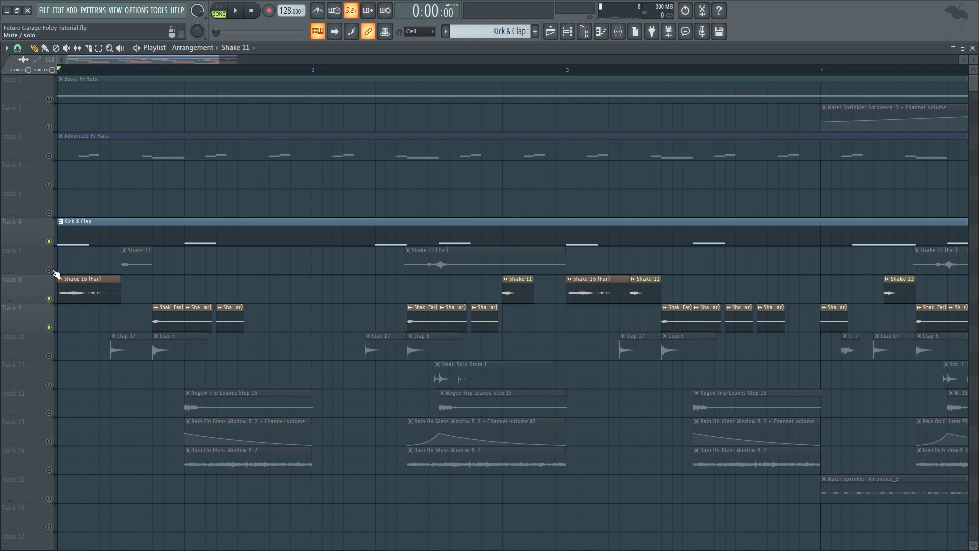
click(53, 270)
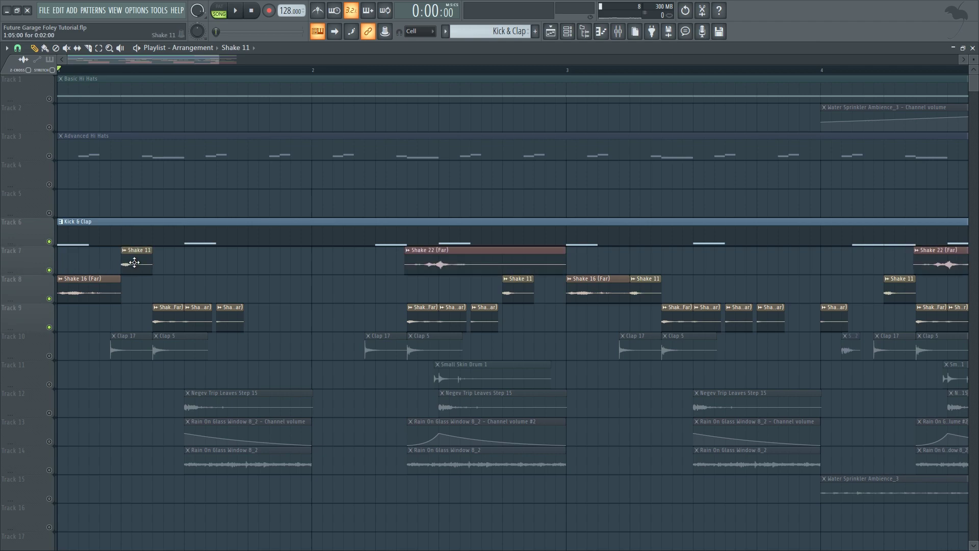
drag(135, 261, 135, 290)
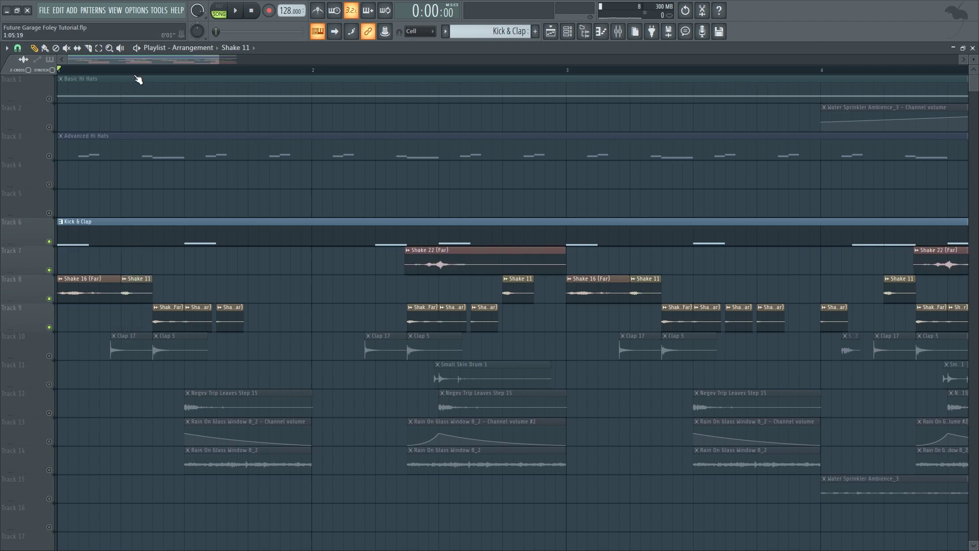
Preview Shake 11, play the song from the start to check, then select Shake 22 (Far).
drag(132, 72, 122, 72)
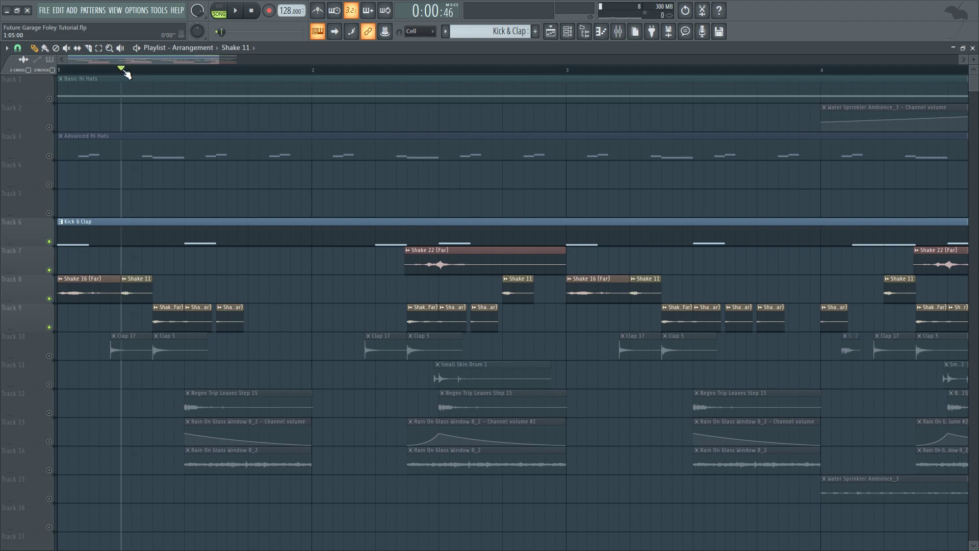
click(140, 282)
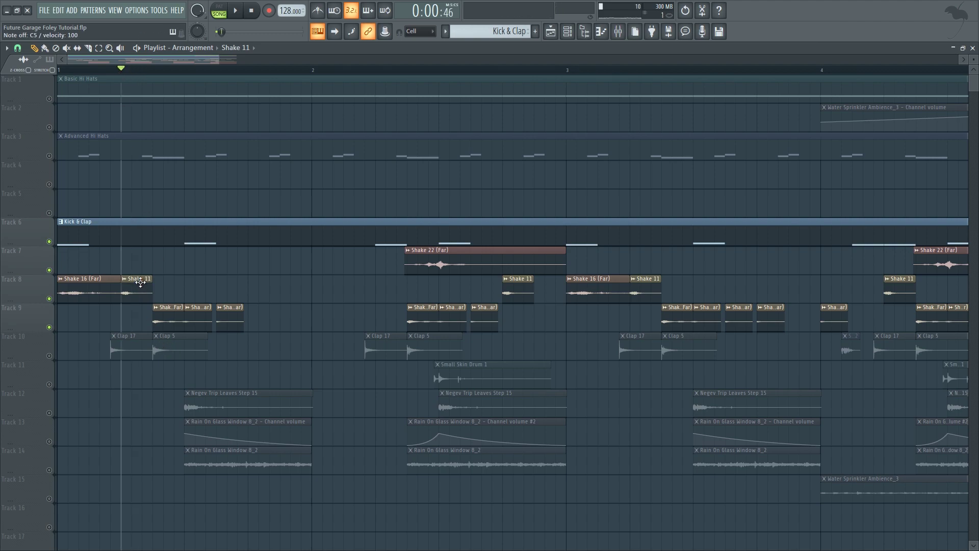
drag(131, 71, 24, 68)
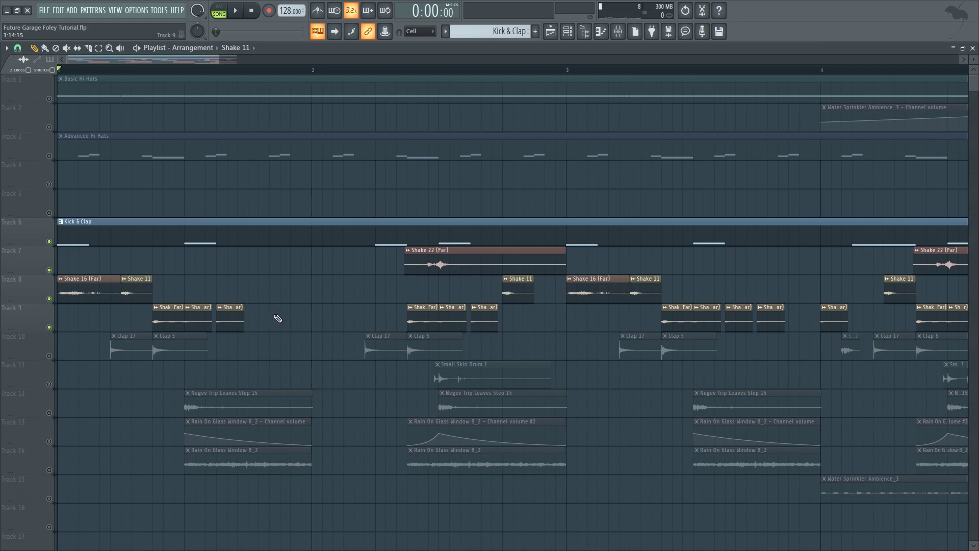
key(space)
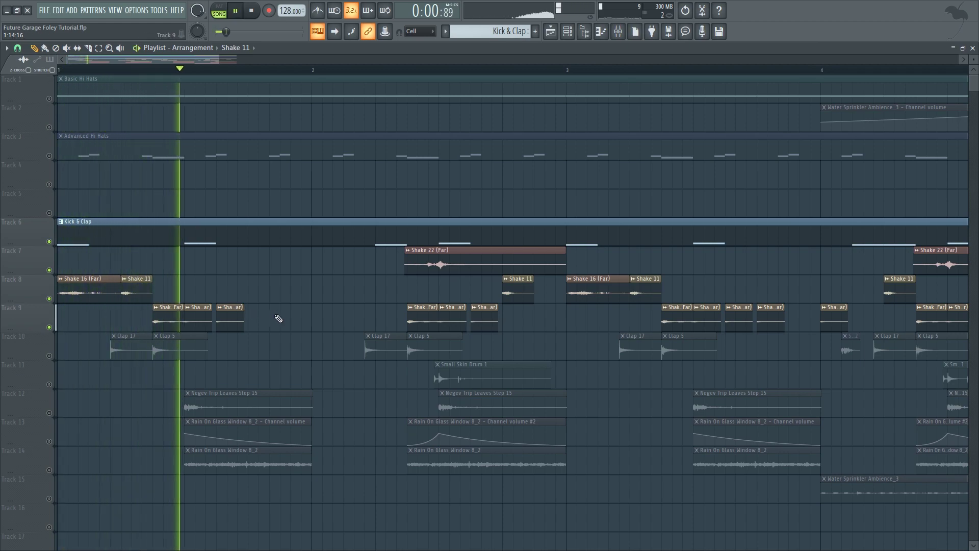
key(space)
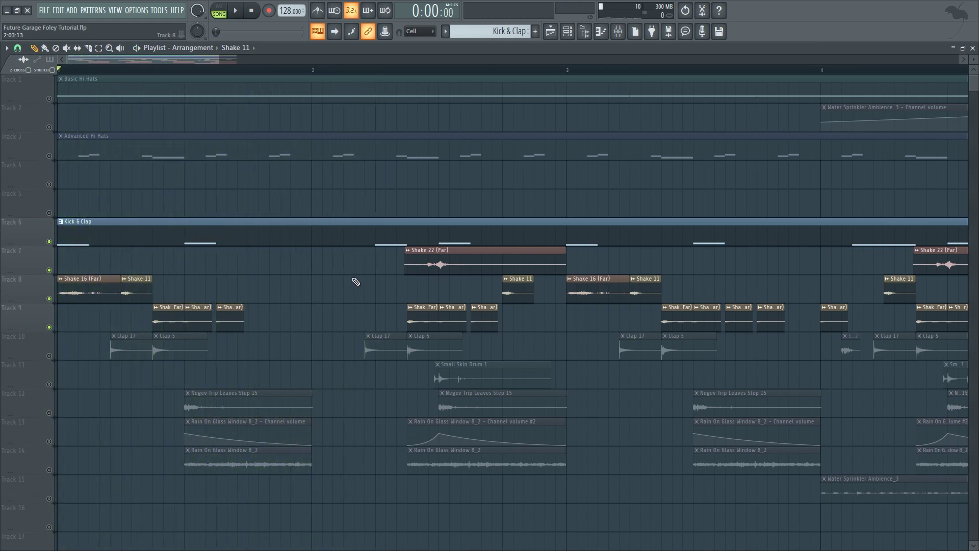
click(432, 260)
click(377, 70)
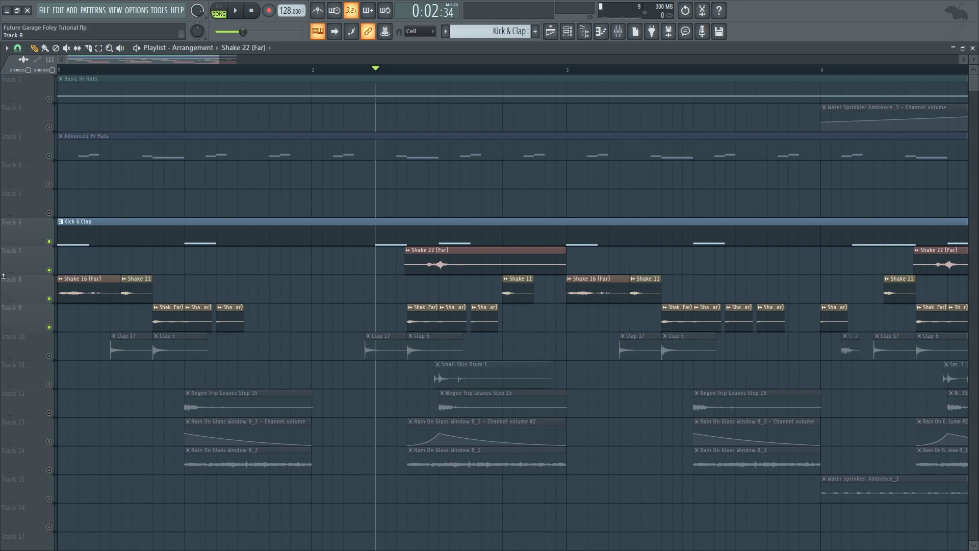
click(49, 327)
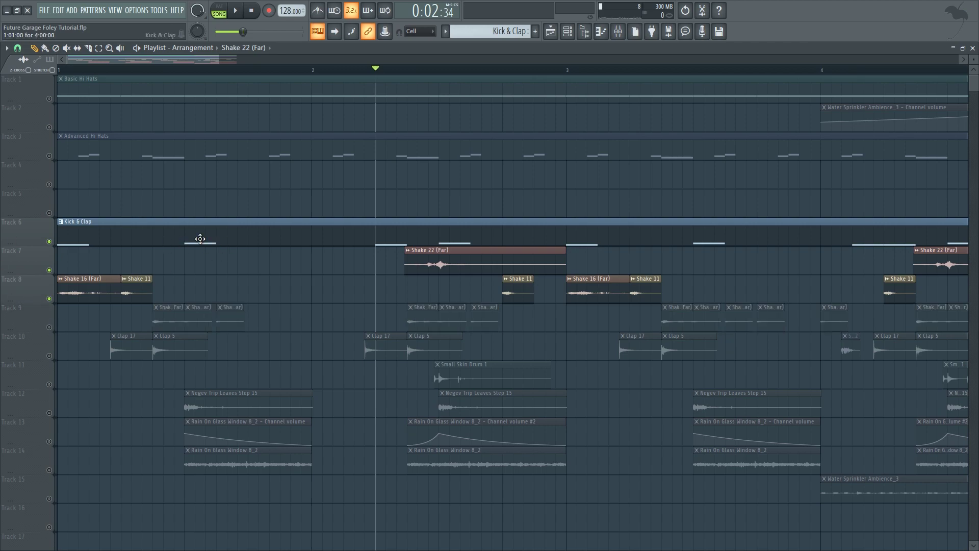
key(space)
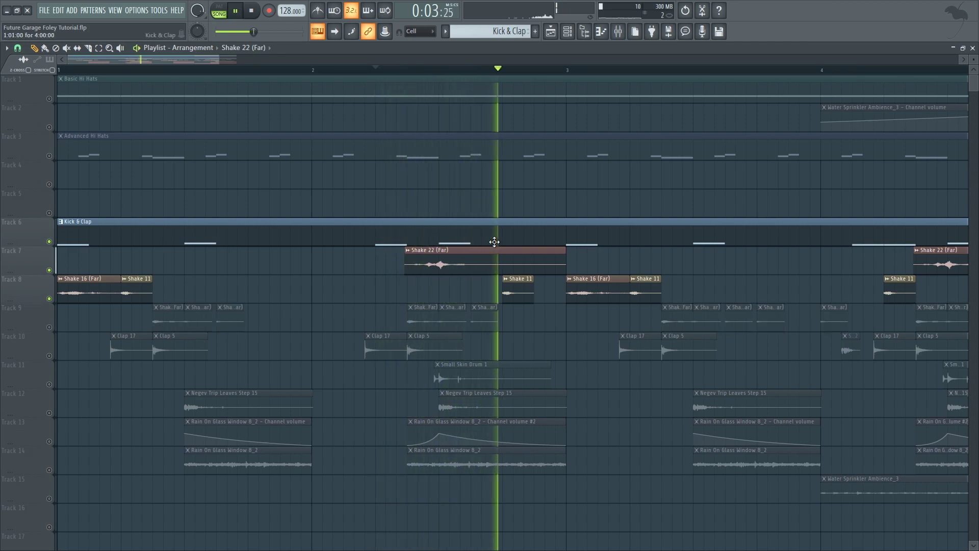
key(space)
click(53, 326)
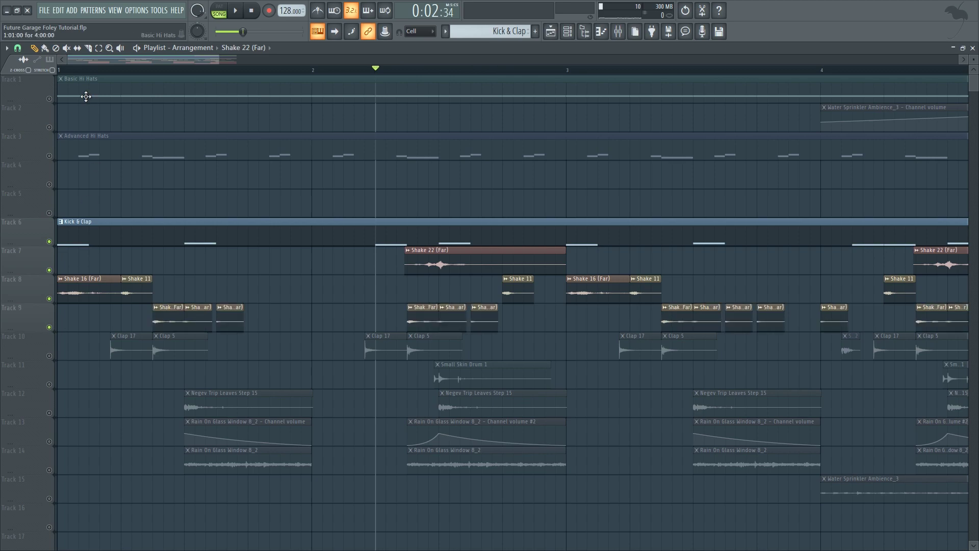
click(77, 69)
key(space)
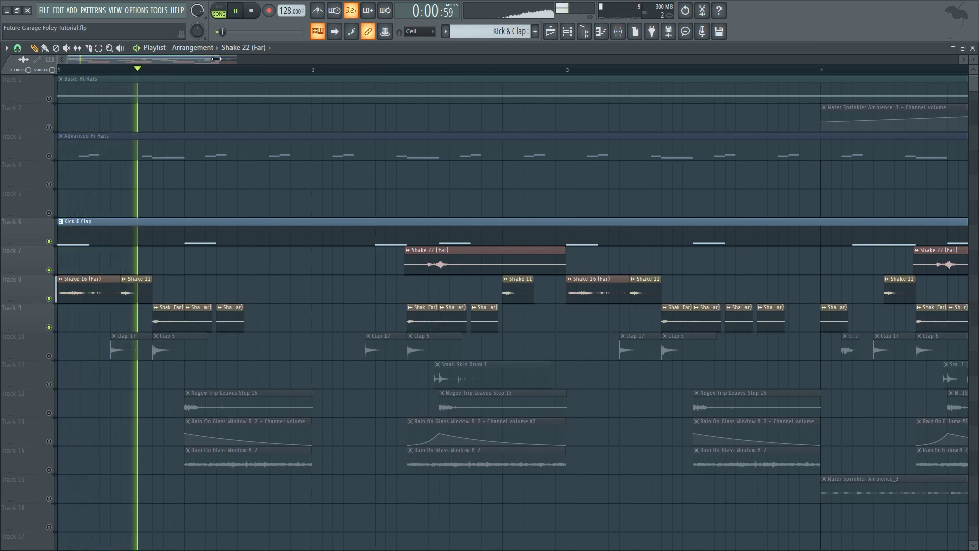
drag(223, 62, 267, 63)
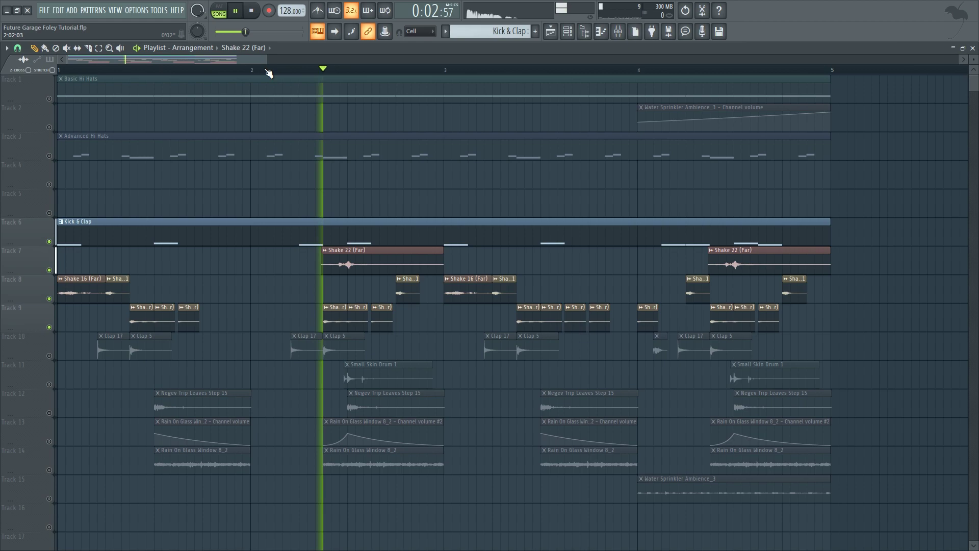
key(space)
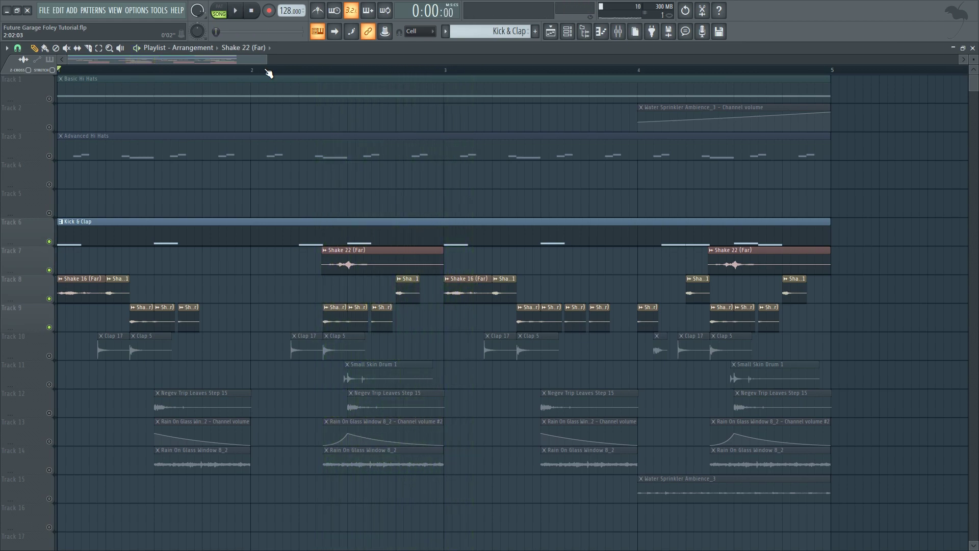
drag(267, 60, 234, 69)
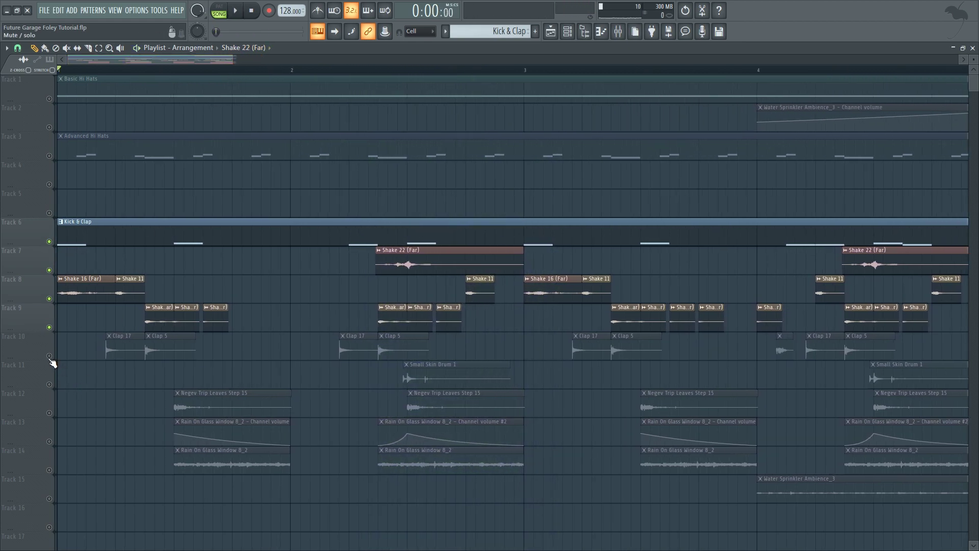
Unmute Track 10's claps, preview Clap 5, and inspect Clap 17's Auto-Tune insert in the mixer.
click(123, 348)
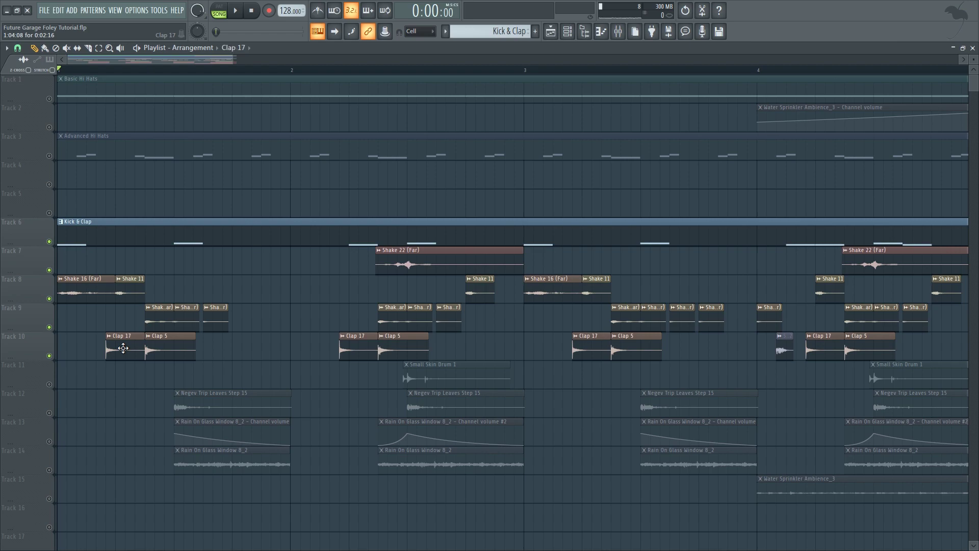
click(160, 346)
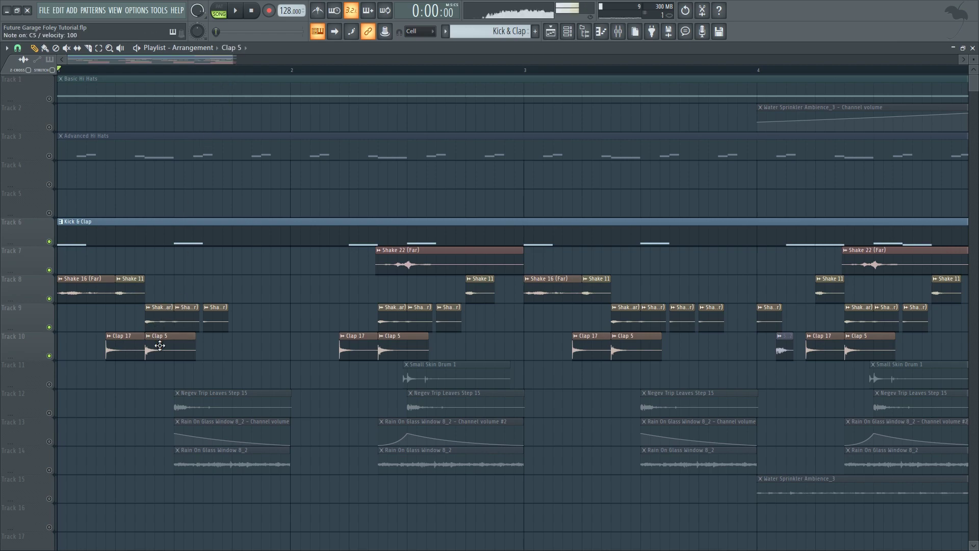
click(618, 33)
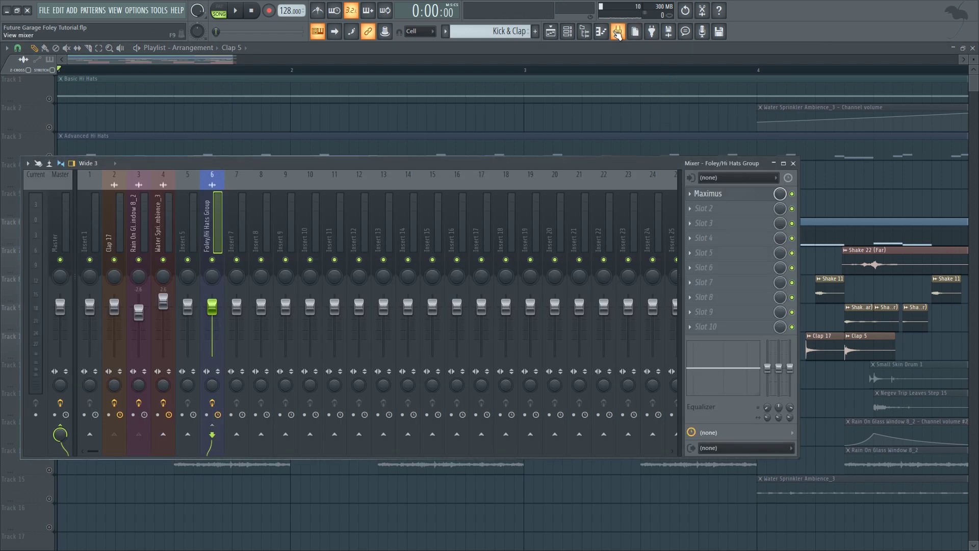
click(113, 221)
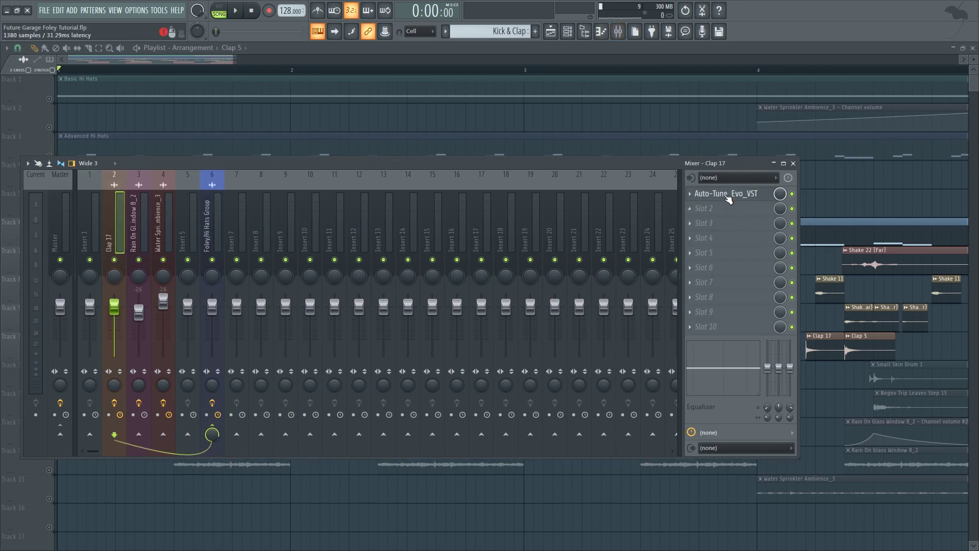
click(726, 194)
click(152, 60)
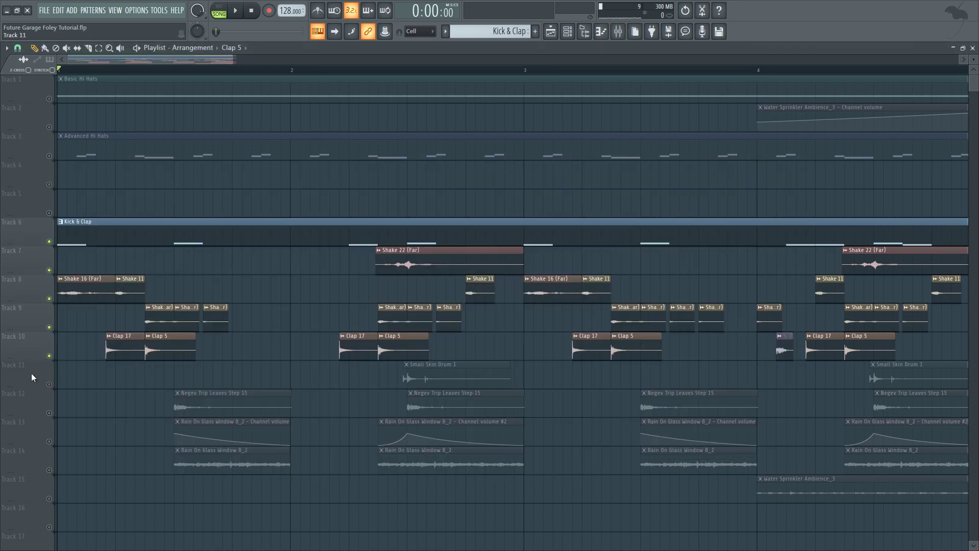
click(102, 70)
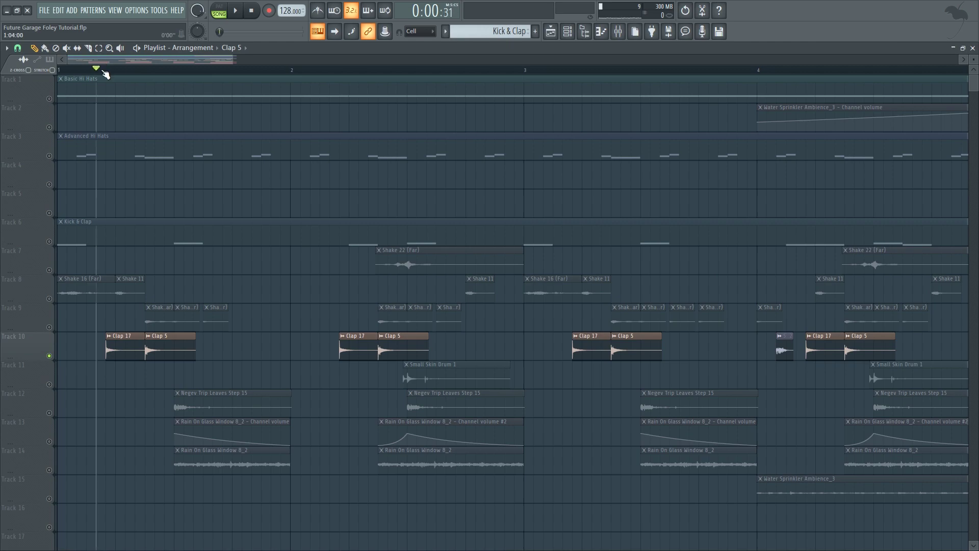
Audition the mix with the mixer showing, then close the mixer.
click(618, 31)
key(space)
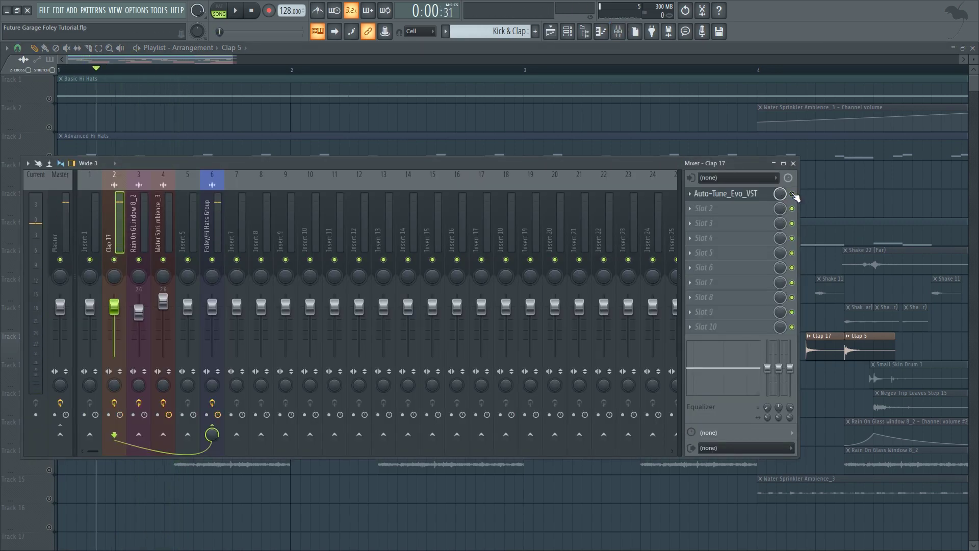
key(space)
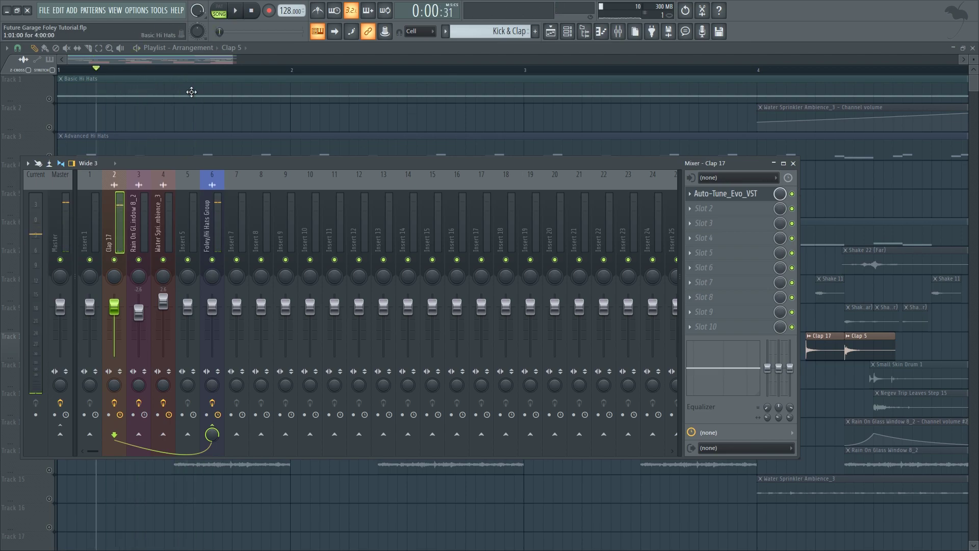
key(F9)
Unmute tracks 9, 8 and 6 and return the playhead to the song start.
click(49, 327)
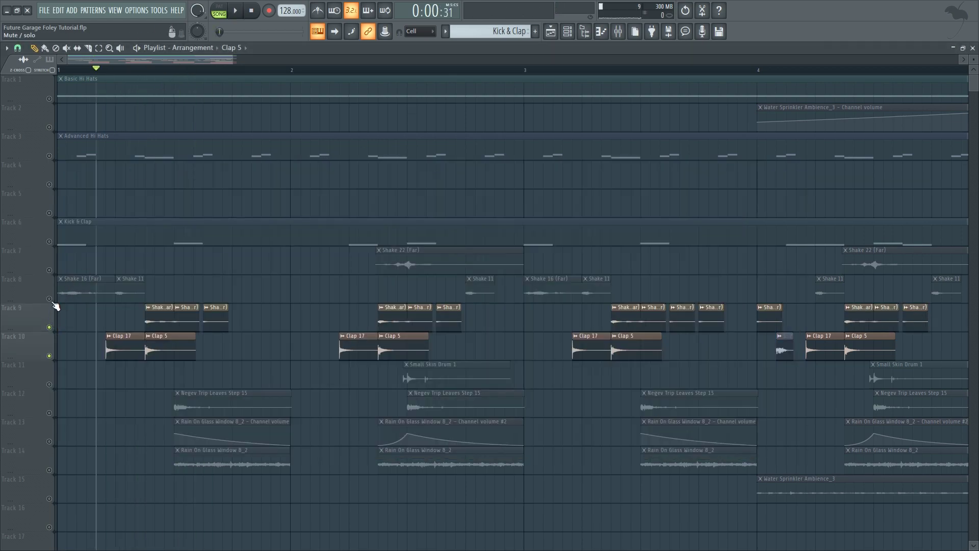
click(49, 298)
click(49, 241)
click(59, 69)
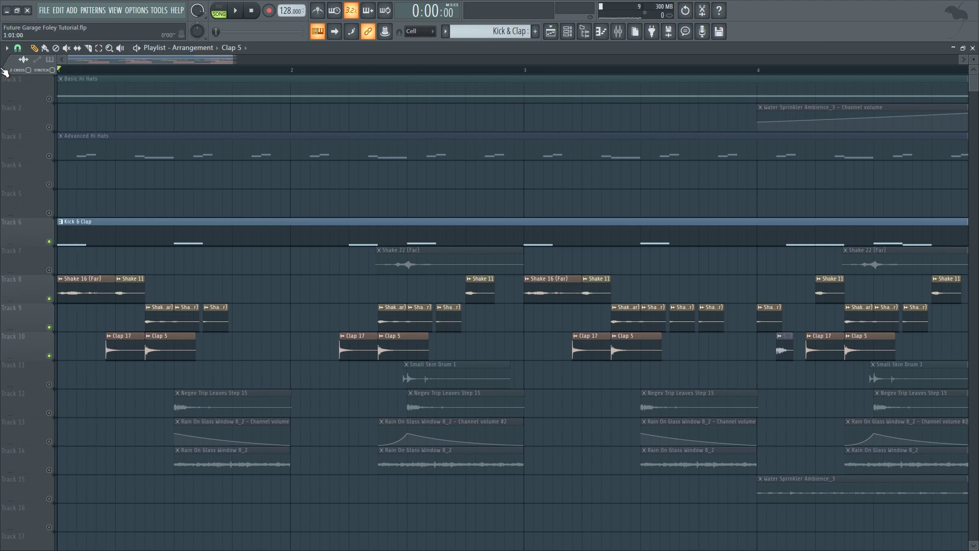
Unmute Track 7's Shake 22 (Far) clips, play the loop, then zoom in and select a Clap 17 clip.
click(49, 269)
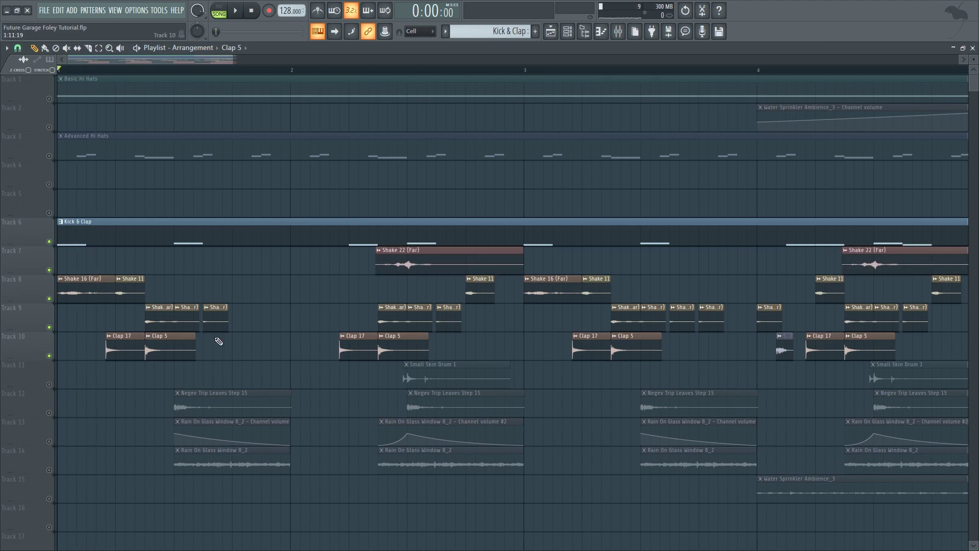
key(space)
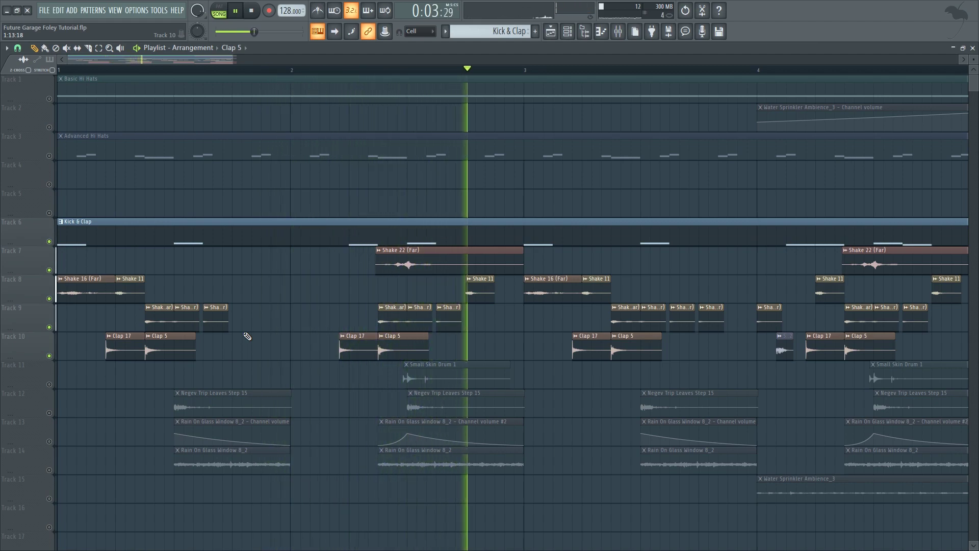
key(space)
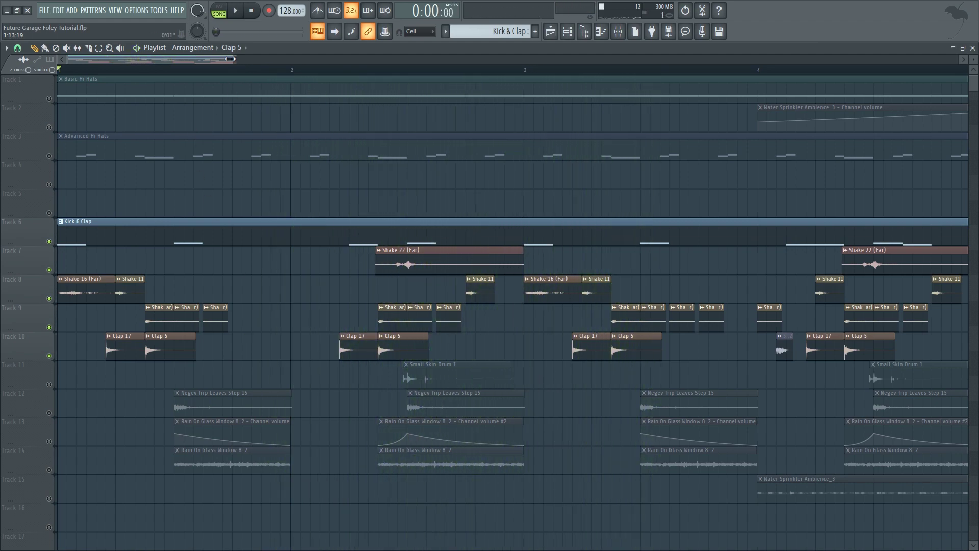
drag(236, 59, 127, 182)
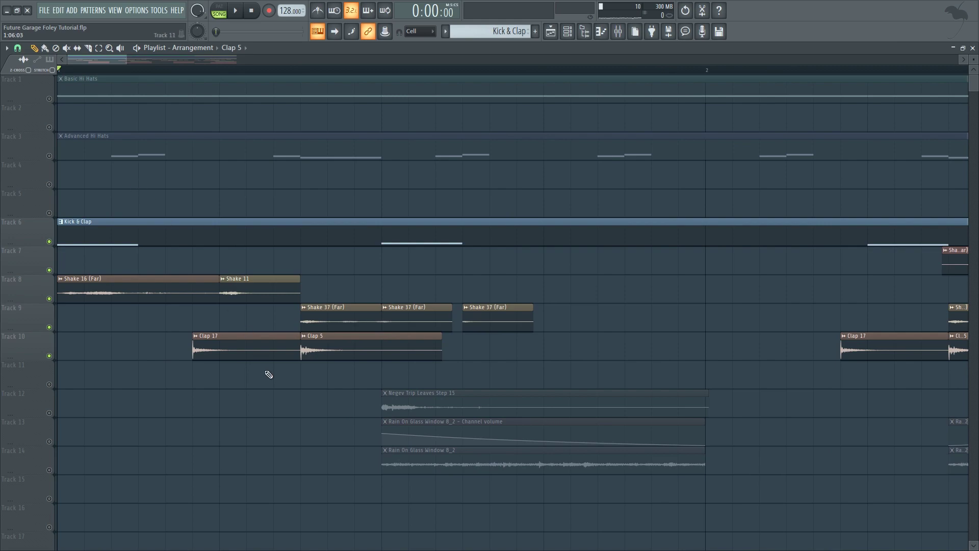
click(209, 350)
drag(128, 60, 237, 60)
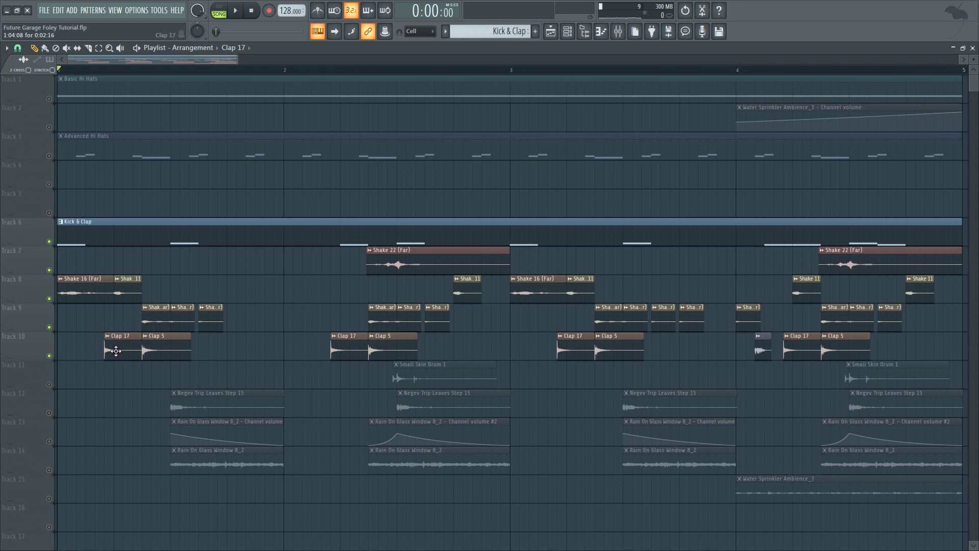
Unmute Track 12, preview a Negev Trip Leaves Step 15 clip, and play the loop.
drag(235, 68, 311, 63)
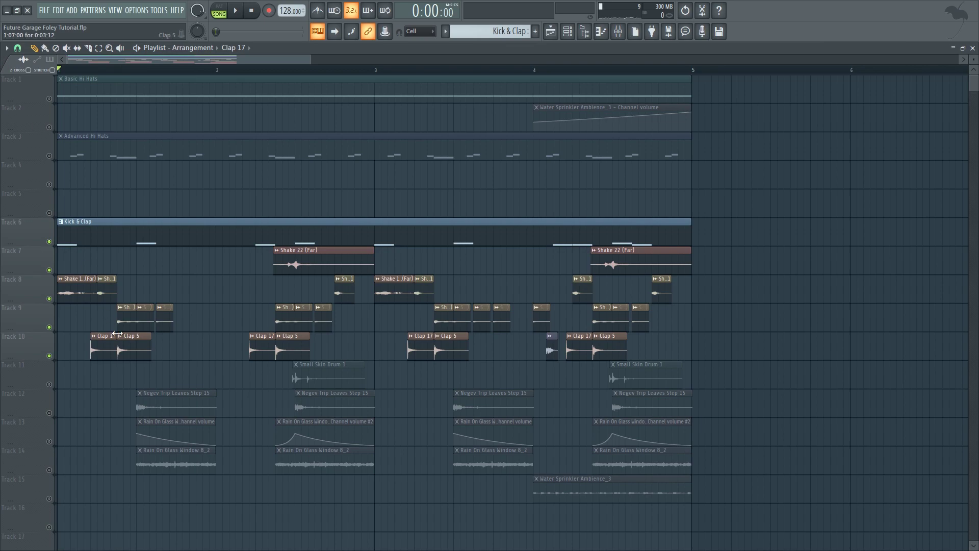
click(50, 412)
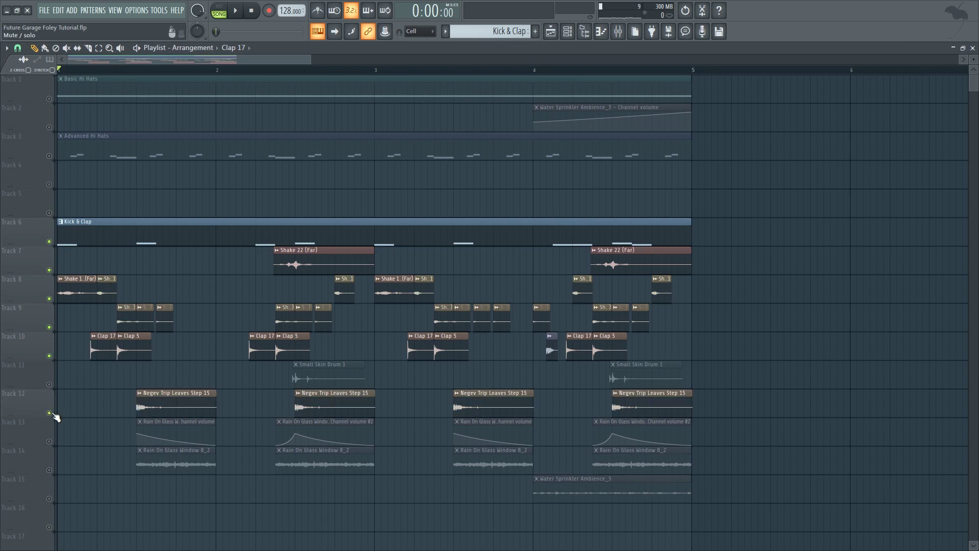
click(173, 403)
key(space)
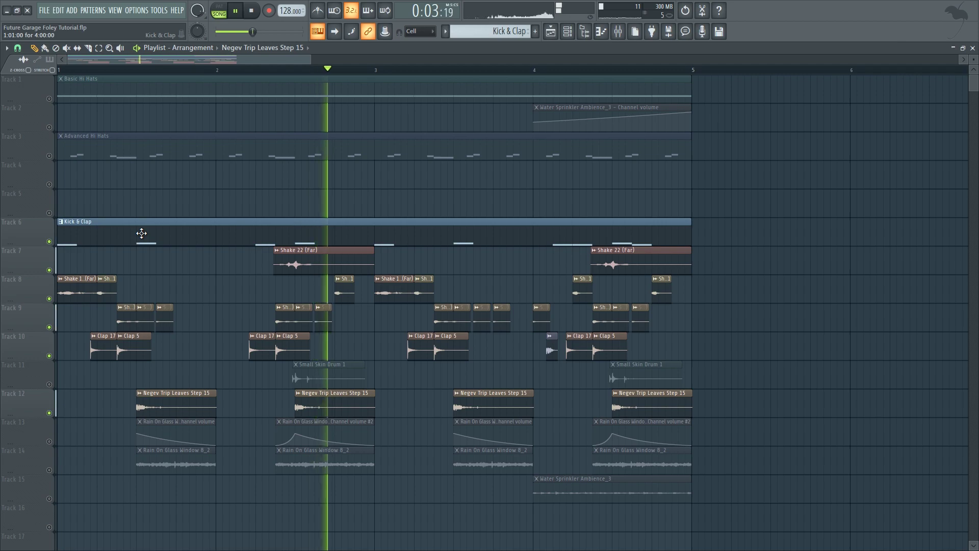
key(space)
Unmute Track 11's Small Skin Drum 1 clips and set the playhead at the beat to check.
drag(304, 70, 236, 110)
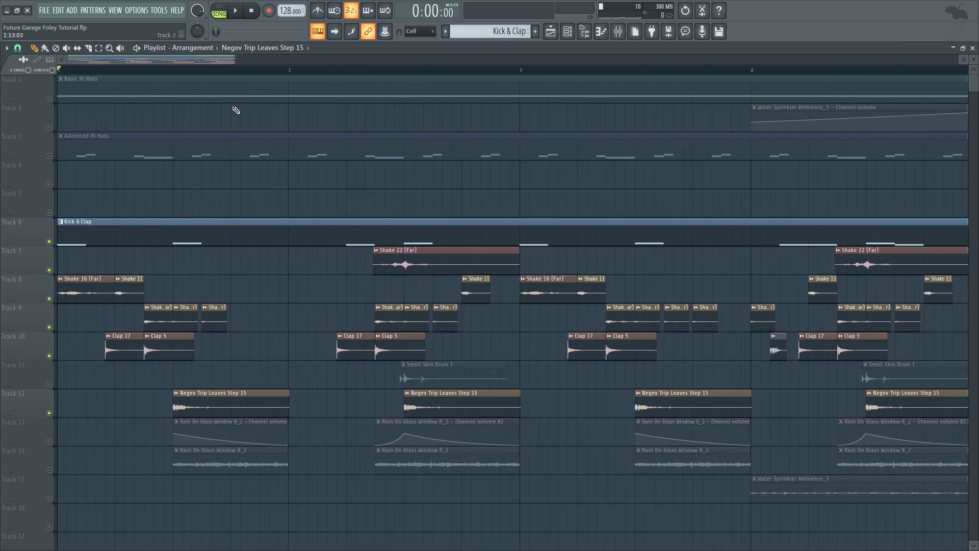
click(50, 385)
drag(190, 63, 209, 64)
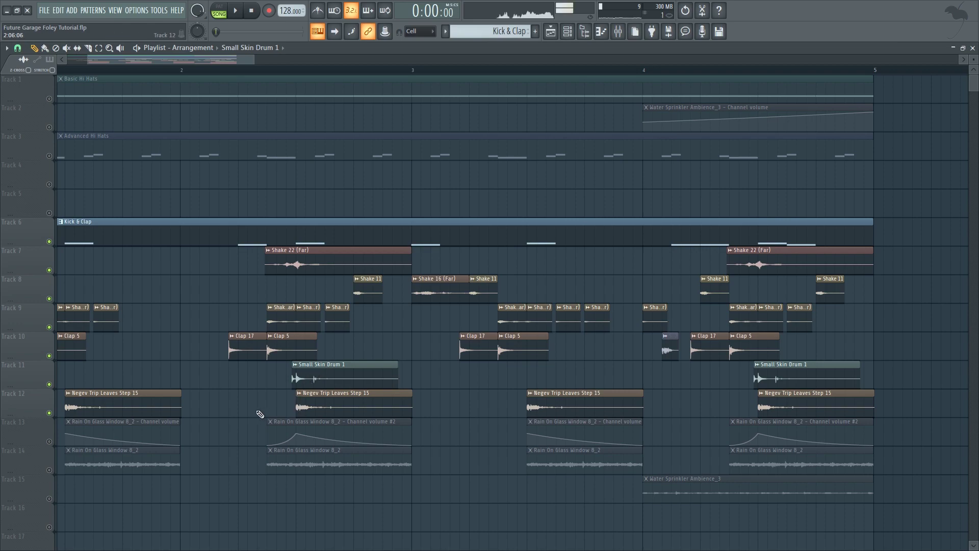
scroll(128, 69, up, 5)
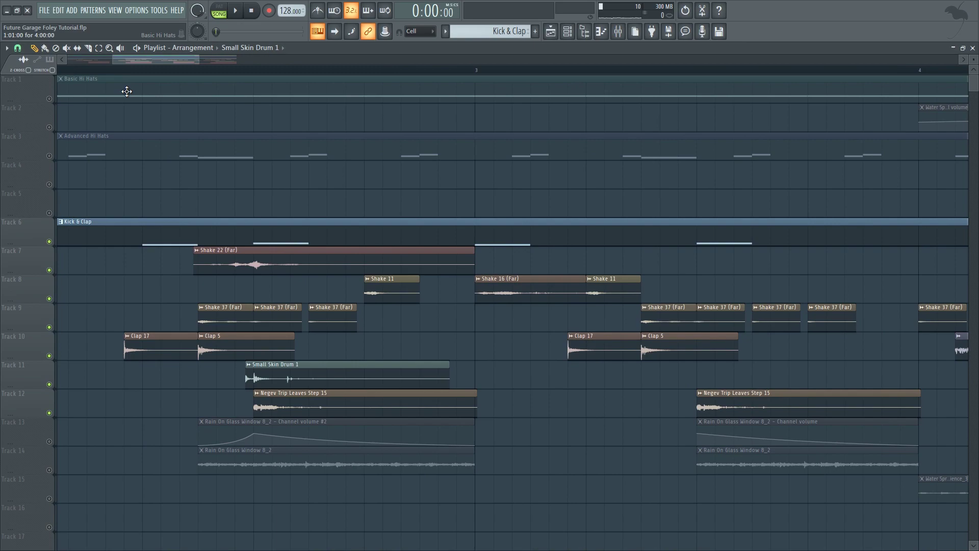
scroll(250, 316, up, 4)
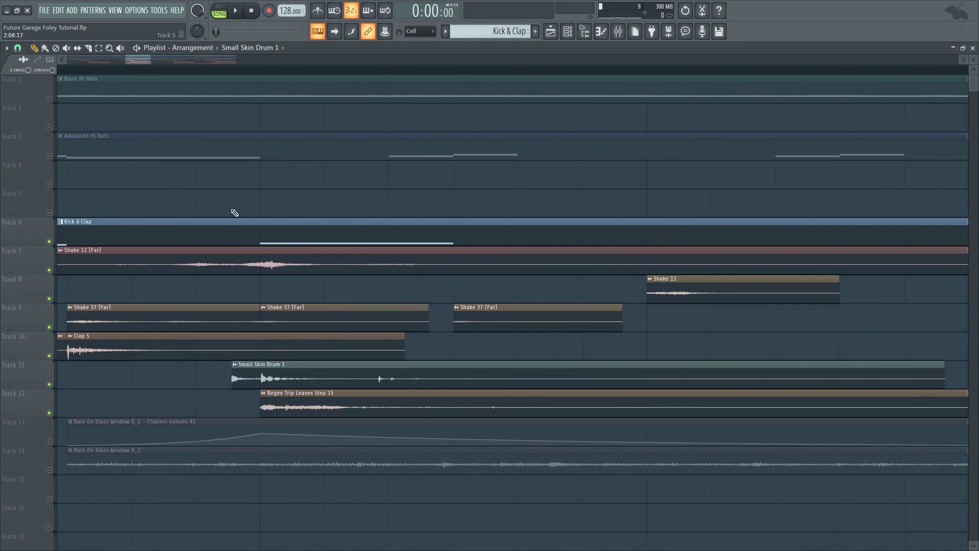
click(168, 72)
drag(128, 56, 115, 56)
Mute tracks 10, 9, 7, 12 and 11 in turn while playing to hear Small Skin Drum 1 alone.
click(49, 356)
click(49, 326)
click(49, 270)
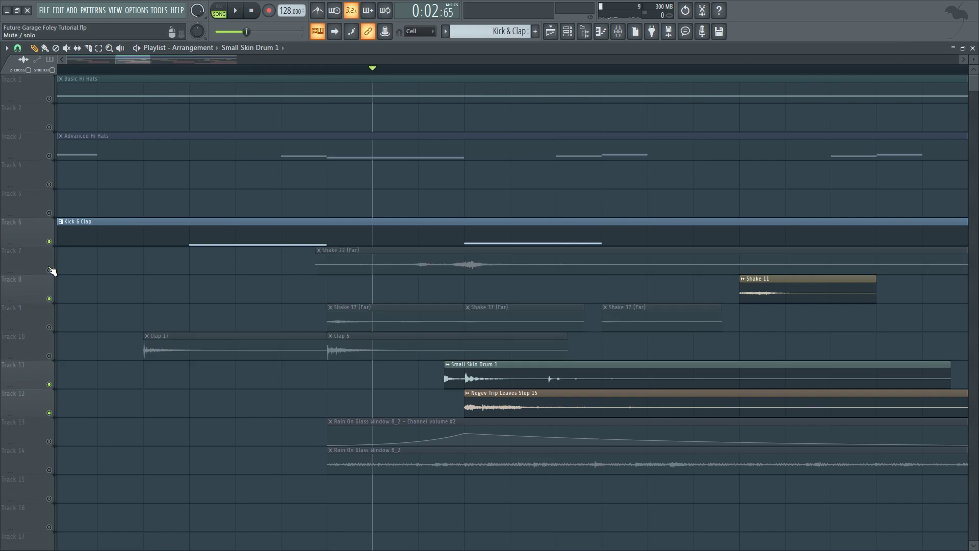
key(space)
key(space)
click(49, 412)
key(space)
key(space)
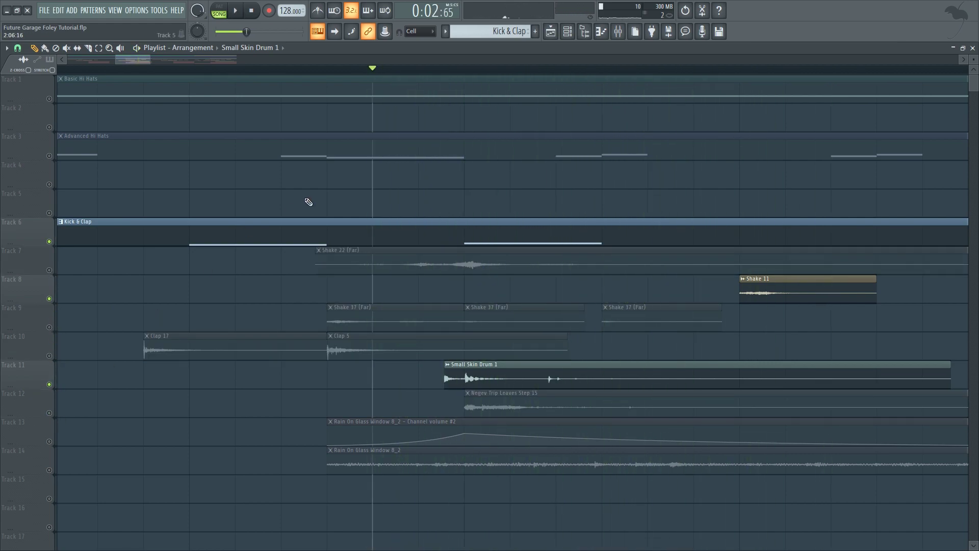
key(space)
key(space)
click(49, 384)
key(space)
key(space)
click(49, 384)
key(space)
key(space)
Unmute tracks 12, 10, 9 and 7 and play the full loop from the start.
click(49, 413)
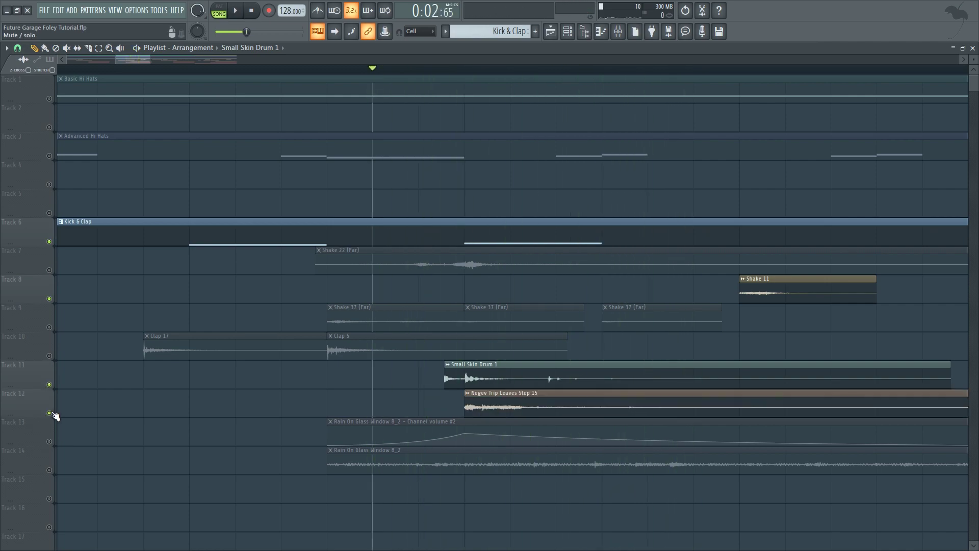
scroll(55, 411, down, 5)
click(49, 355)
click(49, 326)
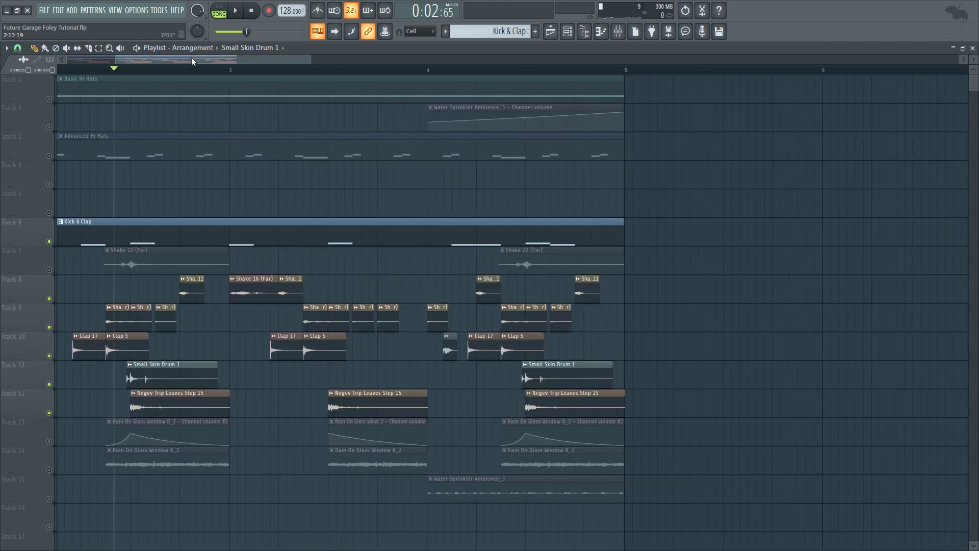
drag(194, 57, 146, 57)
click(49, 270)
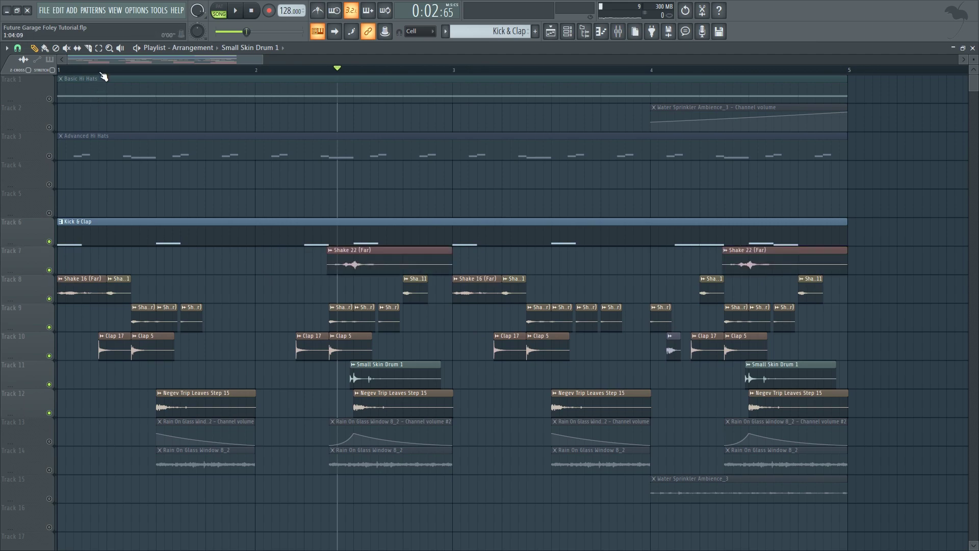
key(space)
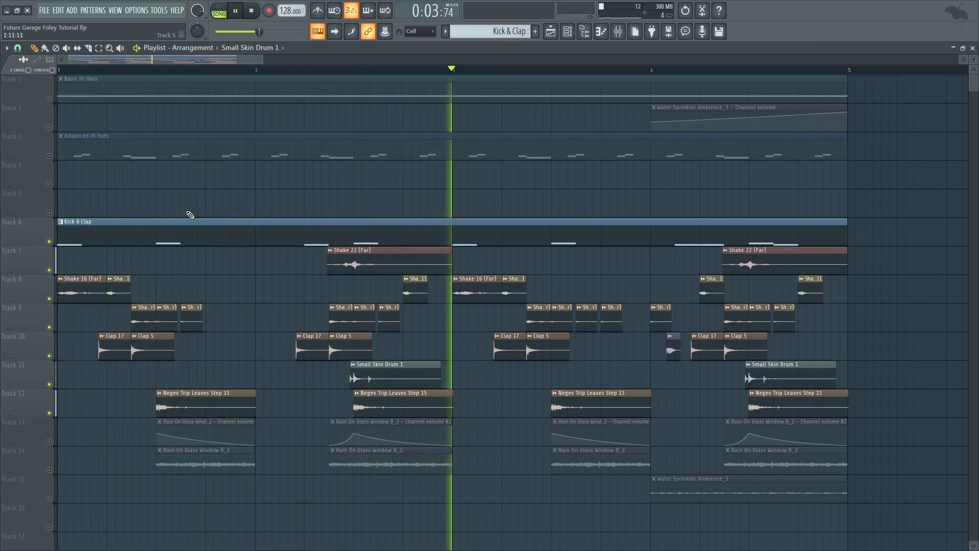
key(space)
drag(250, 57, 280, 57)
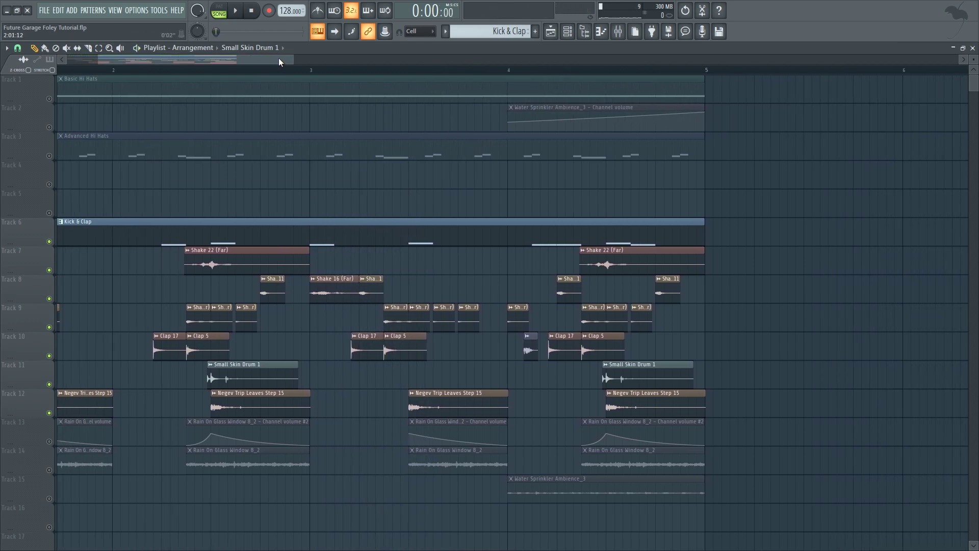
Open Edison on the master track, cut the Snare First 14 sample's tail, and return to the Playlist.
click(619, 32)
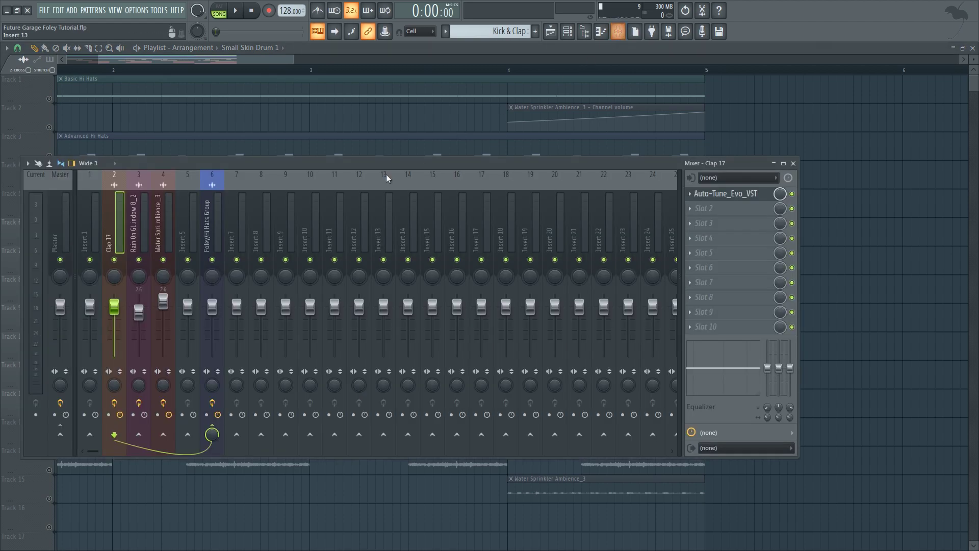
click(57, 206)
click(710, 208)
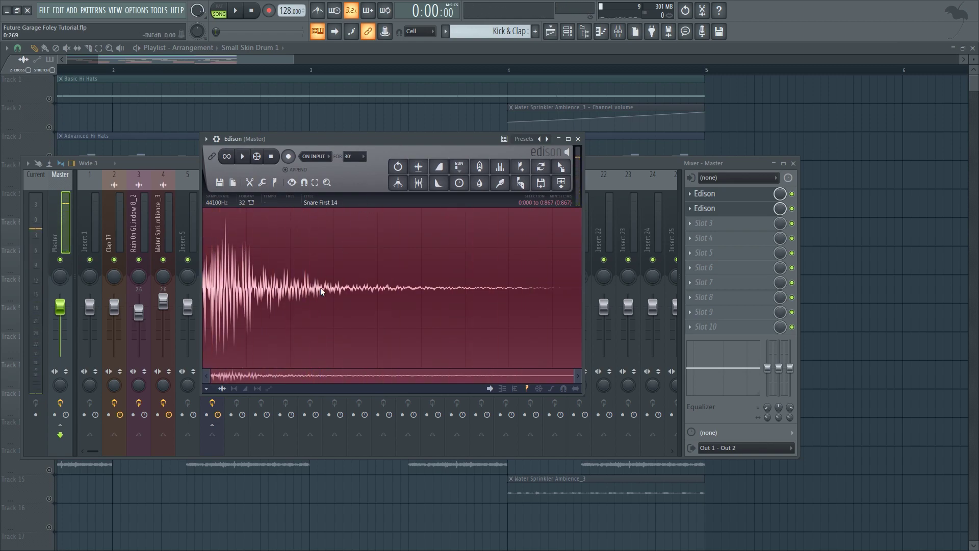
key(Delete)
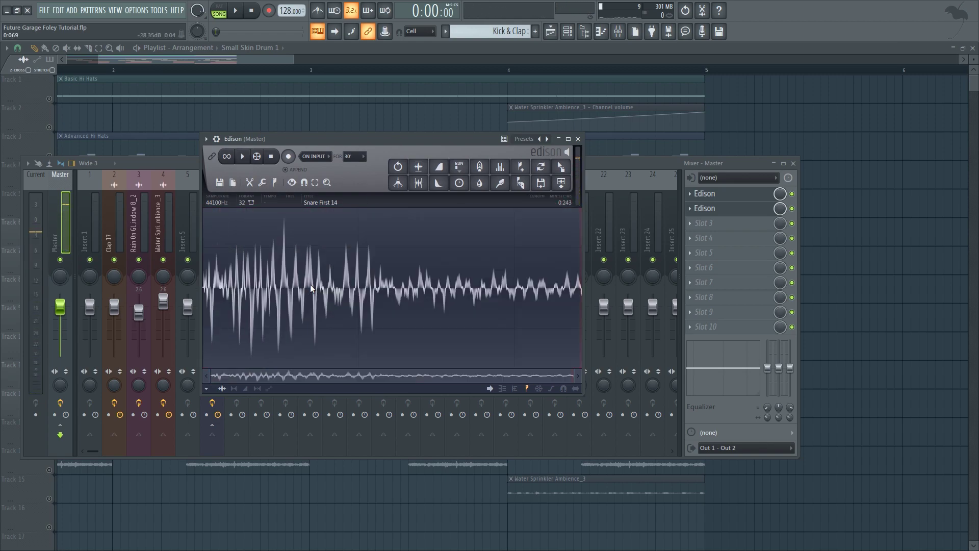
drag(415, 148, 441, 143)
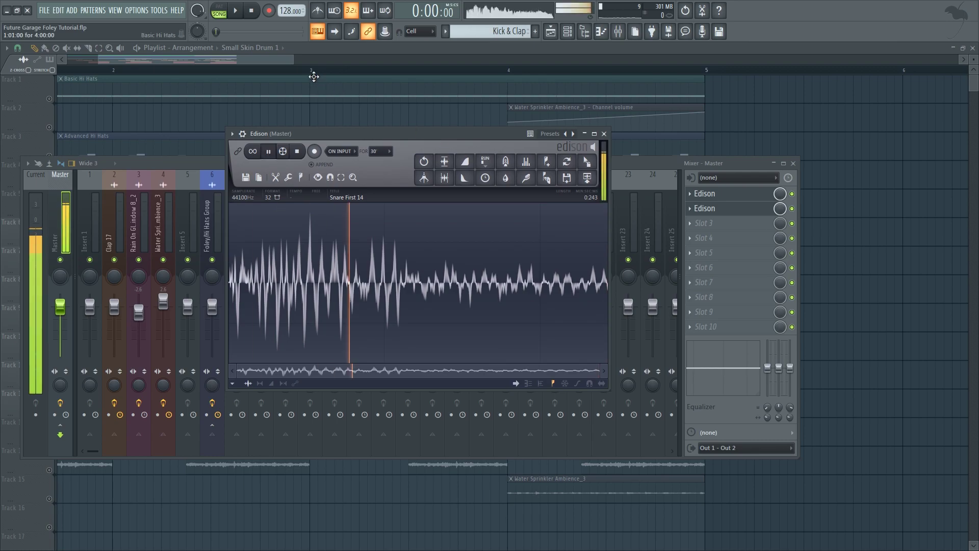
click(277, 56)
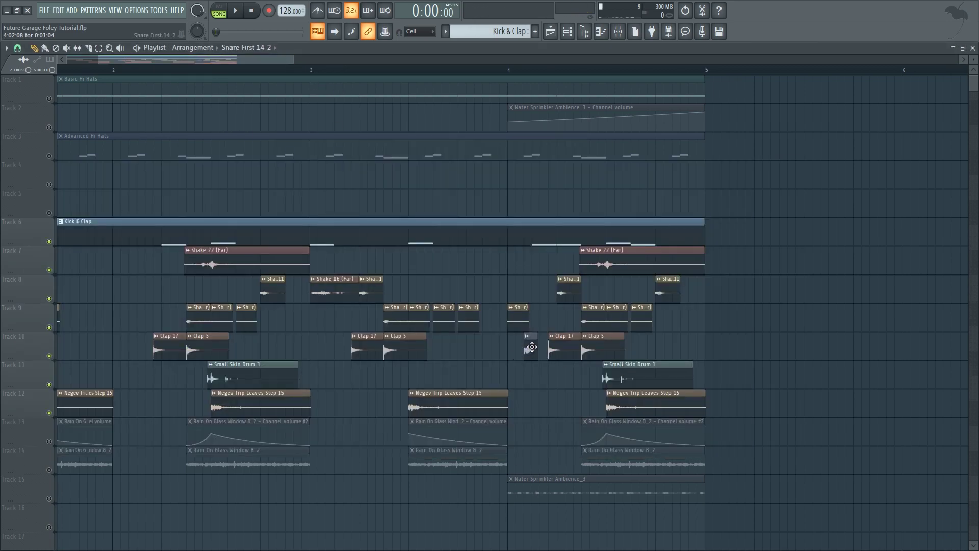
Give the Snare First 14_2 channel a quick fade-out with its OUT knob.
click(567, 31)
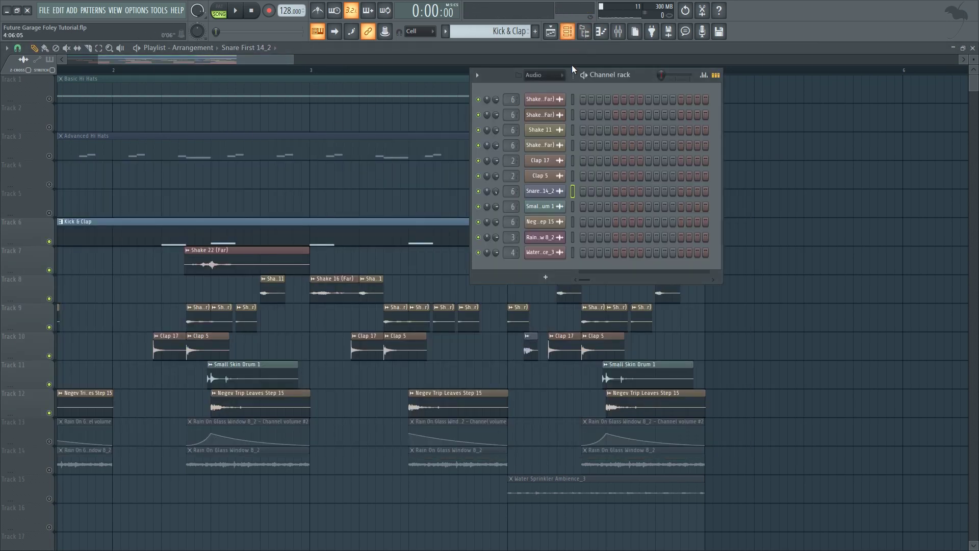
click(546, 198)
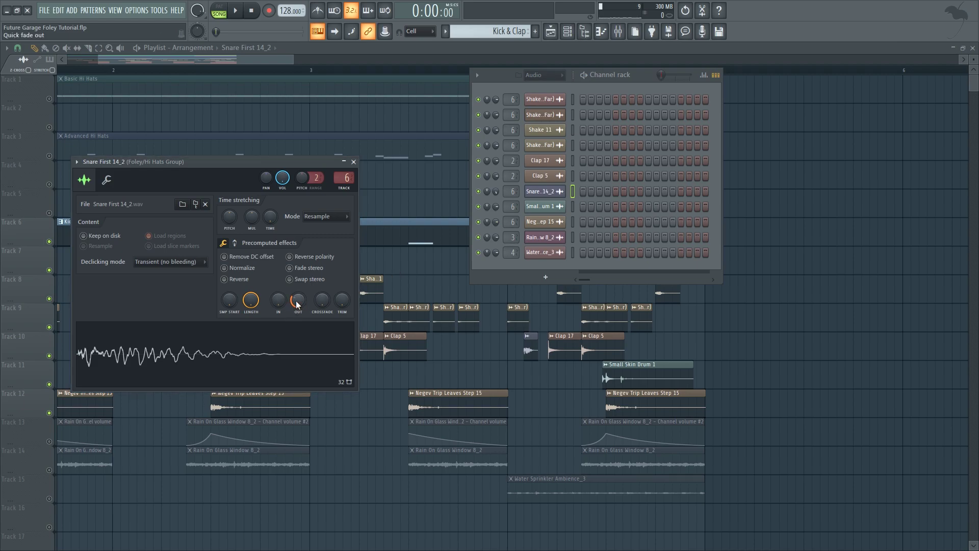
drag(297, 305, 298, 304)
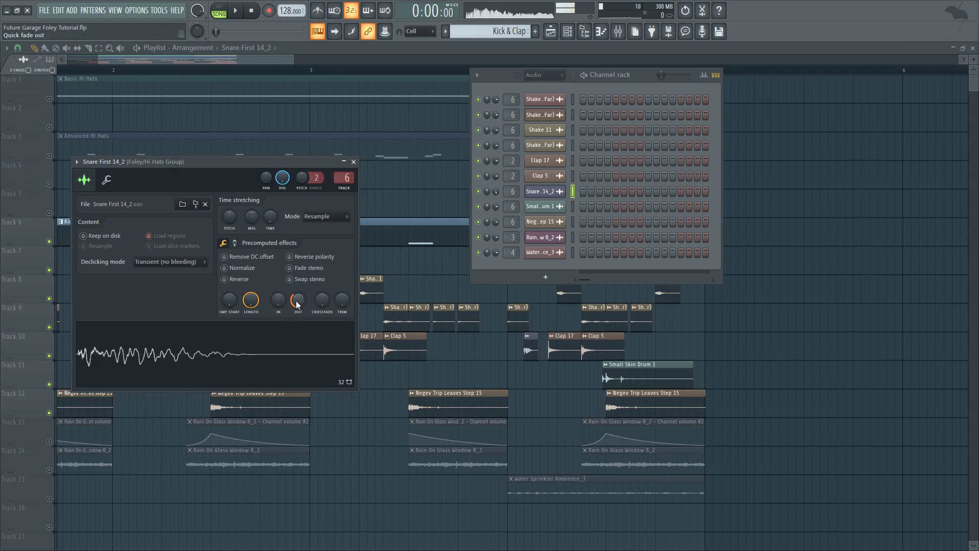
drag(255, 60, 267, 66)
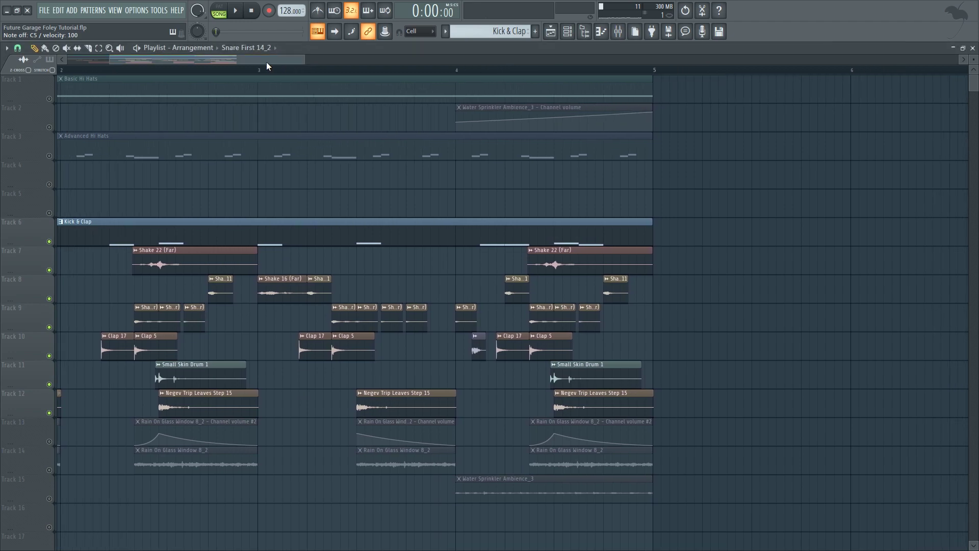
Zoom the Playlist to bars 4–5 and play from bar 4 to hear the shortened snare.
drag(110, 61, 179, 62)
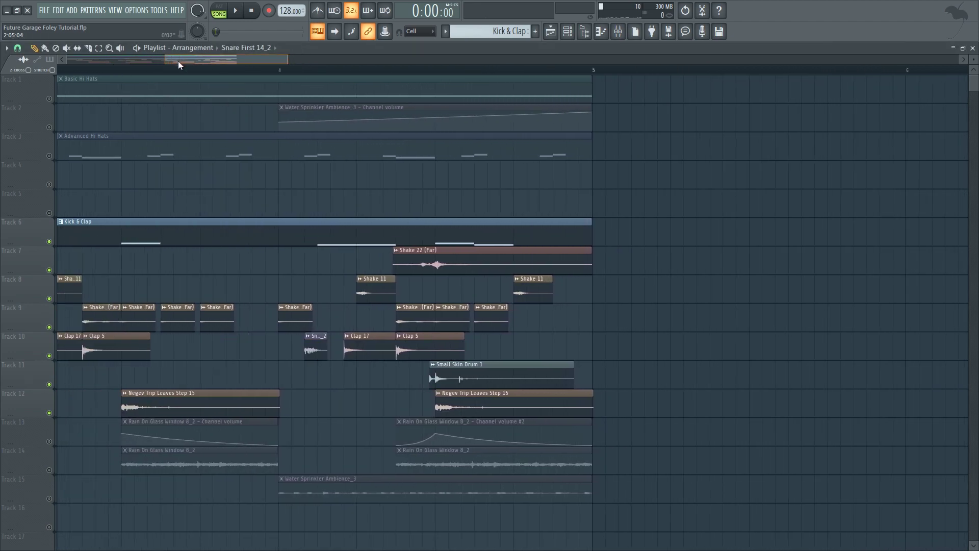
click(278, 71)
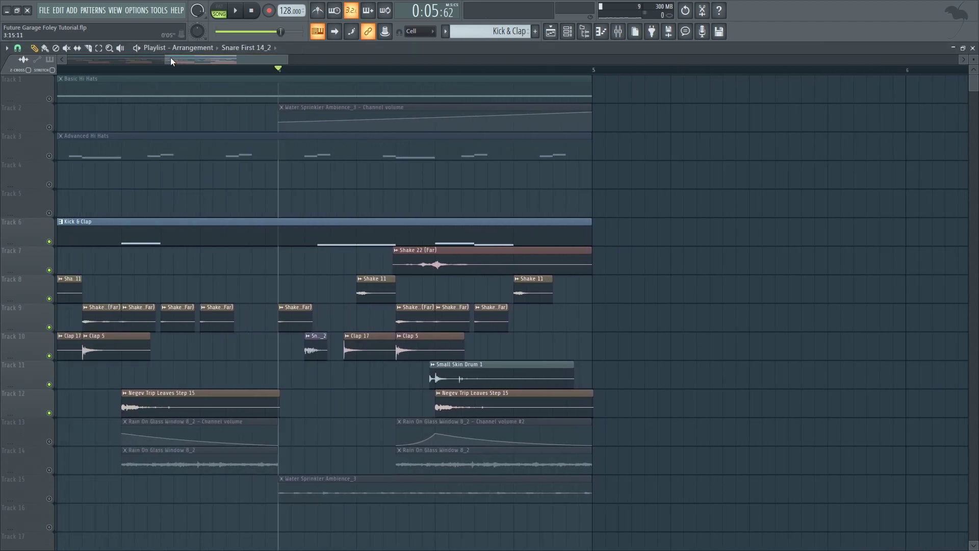
scroll(316, 350, up, 3)
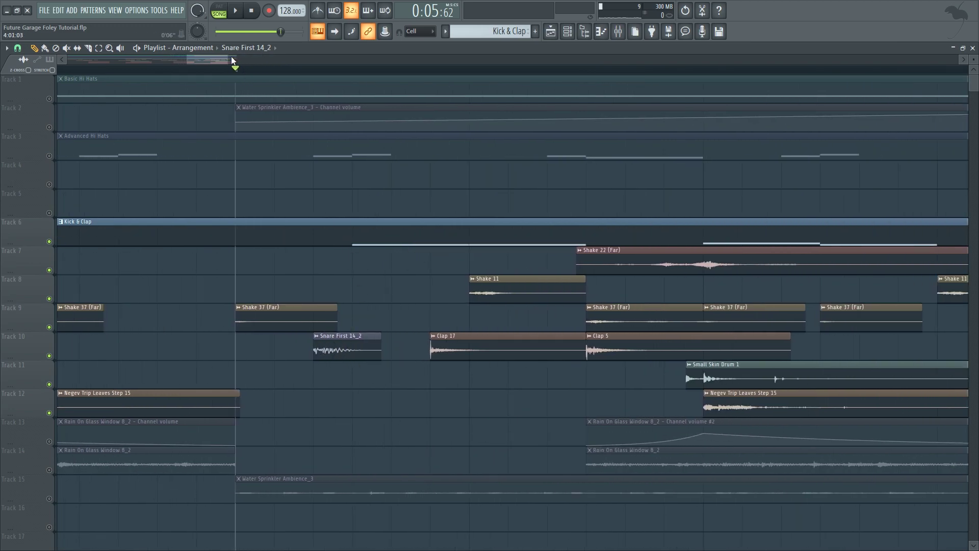
drag(226, 60, 247, 59)
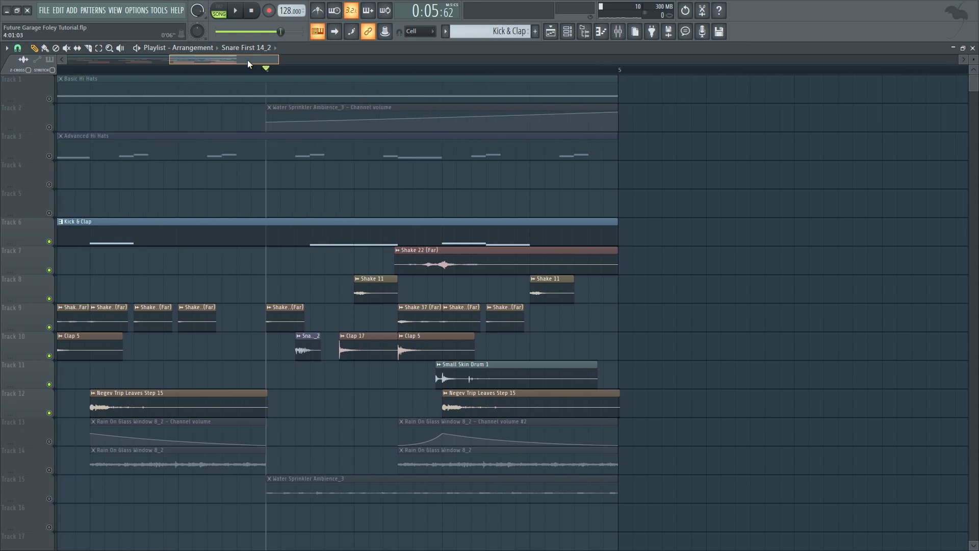
key(space)
drag(170, 60, 155, 61)
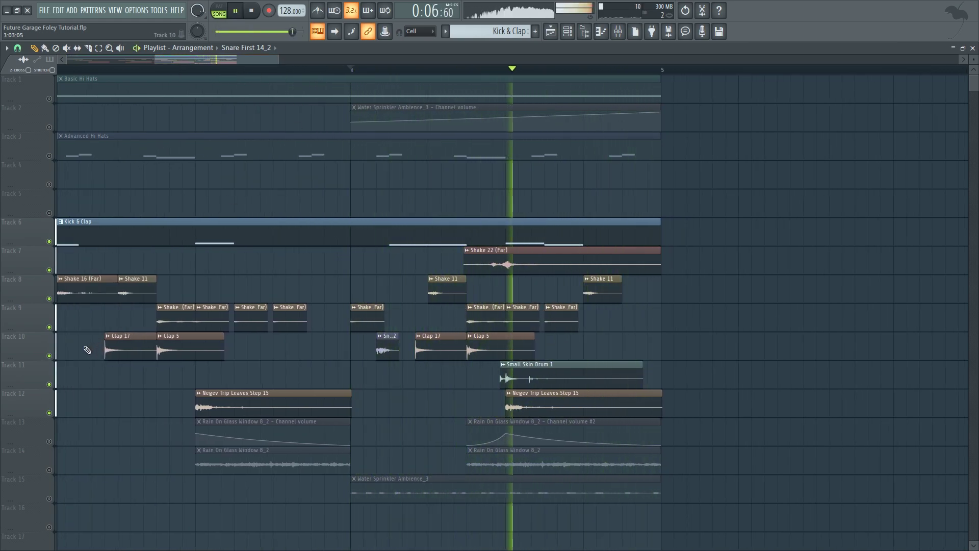
Compare the loop with Track 10 muted and unmuted during playback.
key(space)
click(49, 357)
key(space)
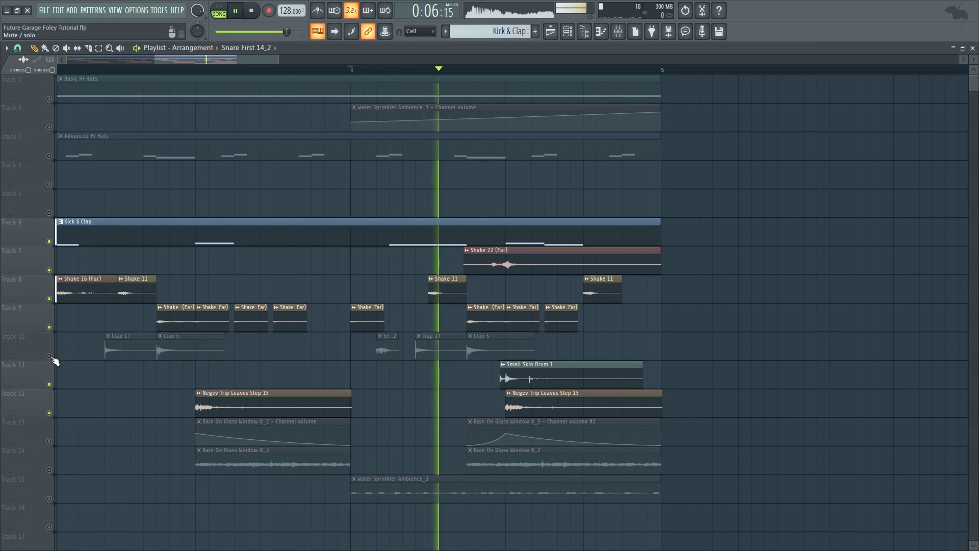
key(space)
click(50, 356)
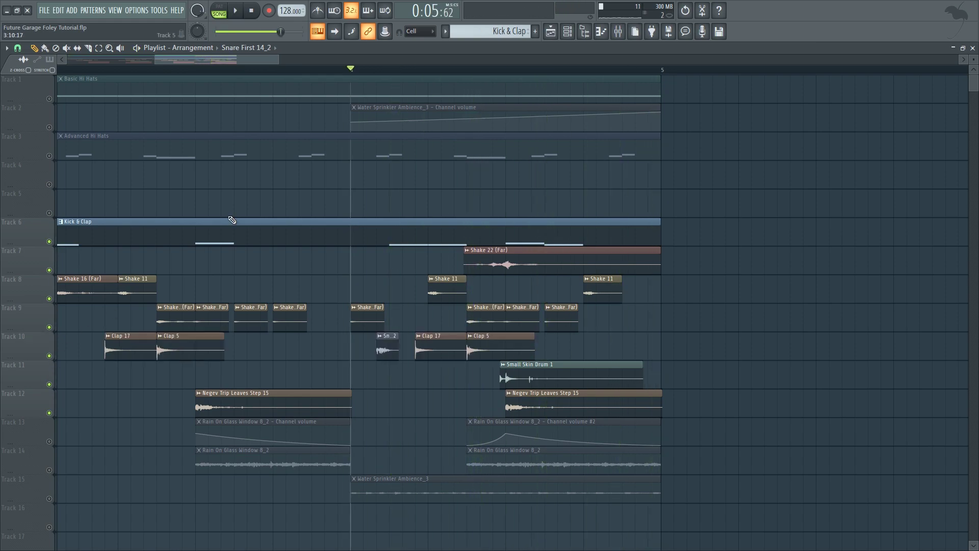
key(space)
Unmute Tracks 13 and 14, set the start near bar 1.5, and preview a Rain On Glass Window 8_2 clip.
drag(151, 61, 26, 82)
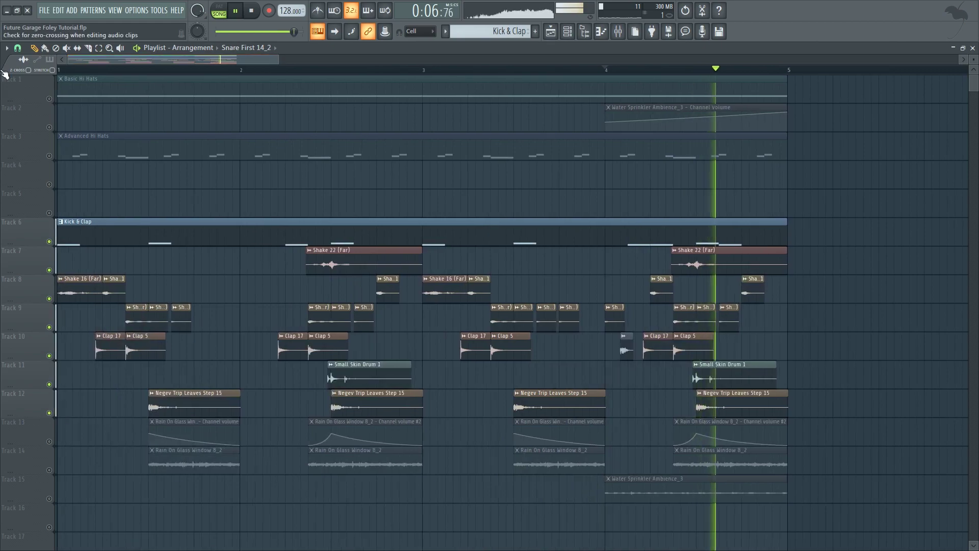
key(space)
click(50, 442)
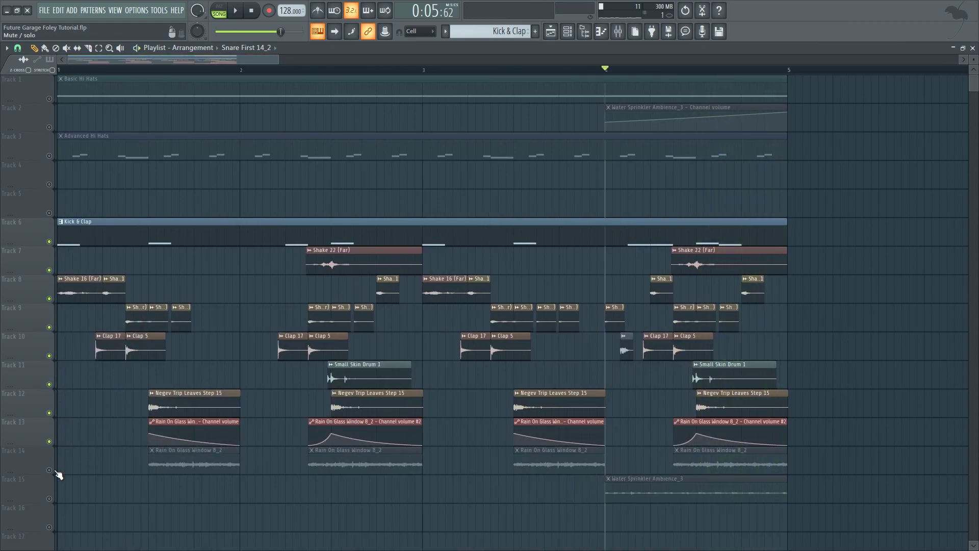
click(50, 470)
drag(157, 69, 149, 70)
click(164, 455)
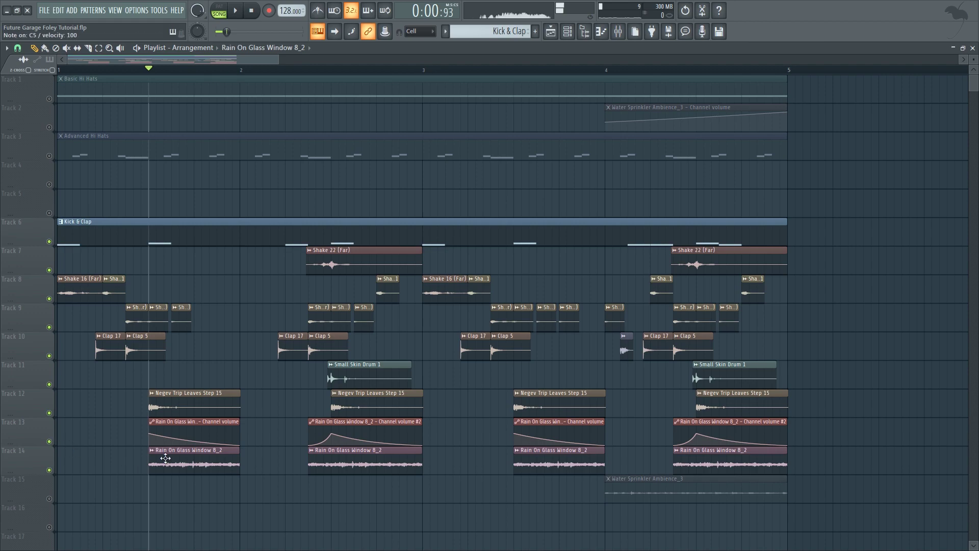
click(250, 9)
click(626, 34)
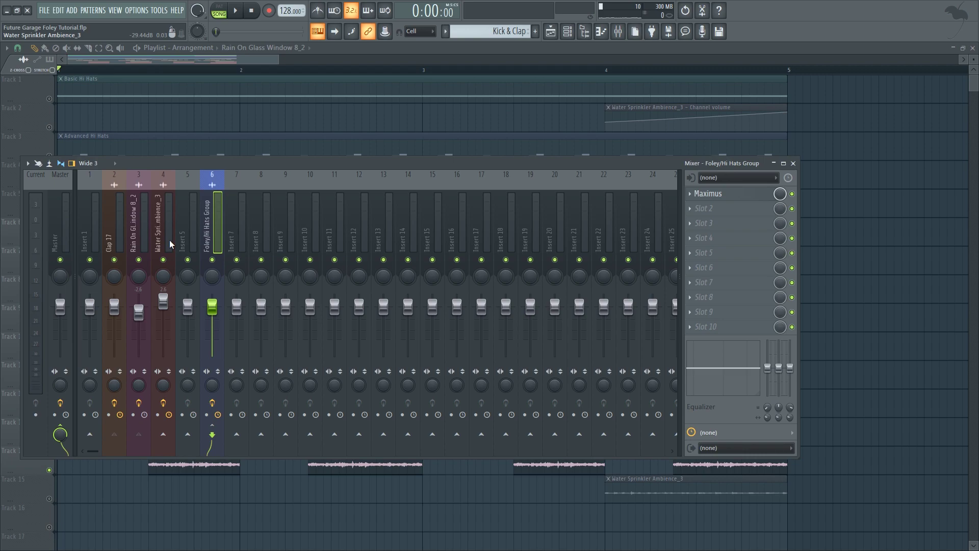
click(139, 229)
click(765, 193)
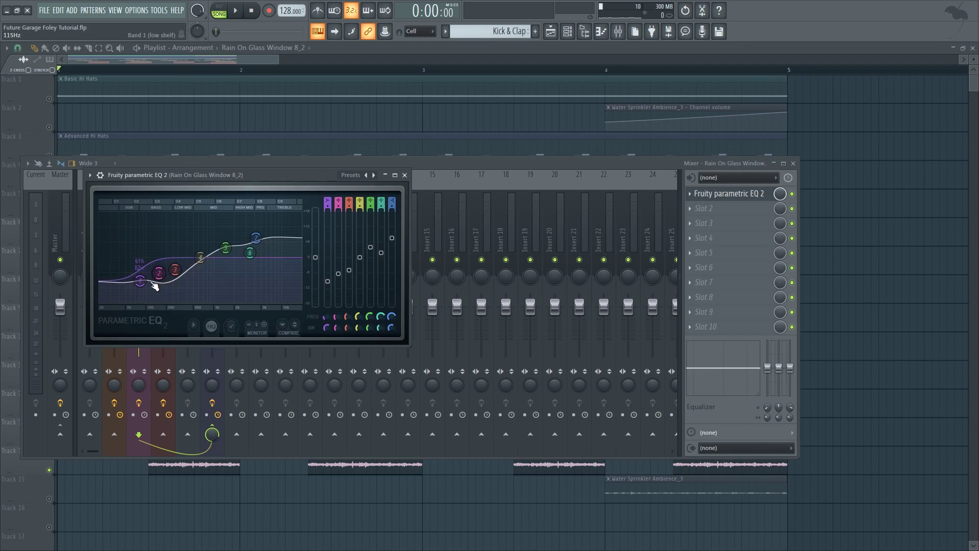
mouse_move(280, 57)
mouse_down()
mouse_move(194, 99)
mouse_move(232, 94)
mouse_up()
click(186, 68)
click(185, 69)
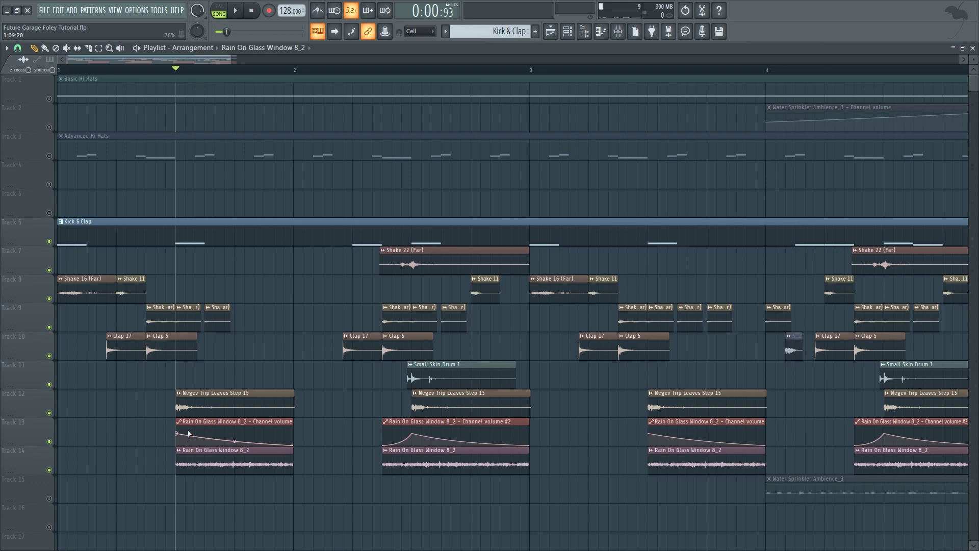
Solo Track 13 with Track 14 and Kick & Clap enabled, and play the rain.
right_click(50, 441)
click(50, 469)
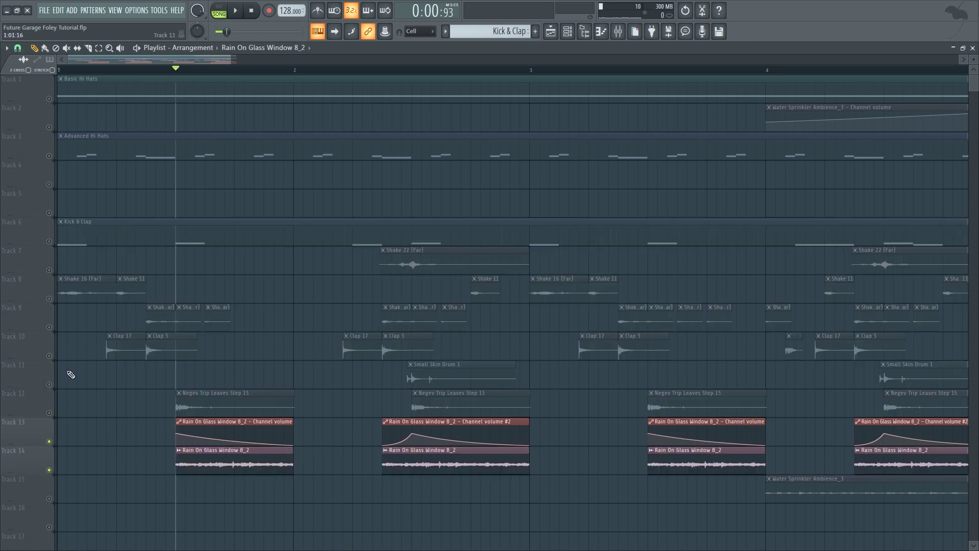
key(space)
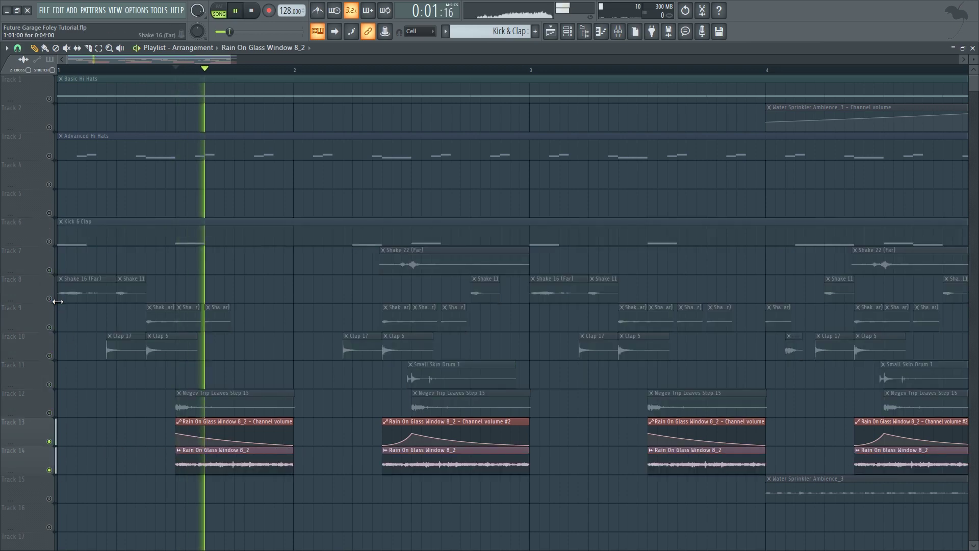
key(space)
click(50, 242)
key(space)
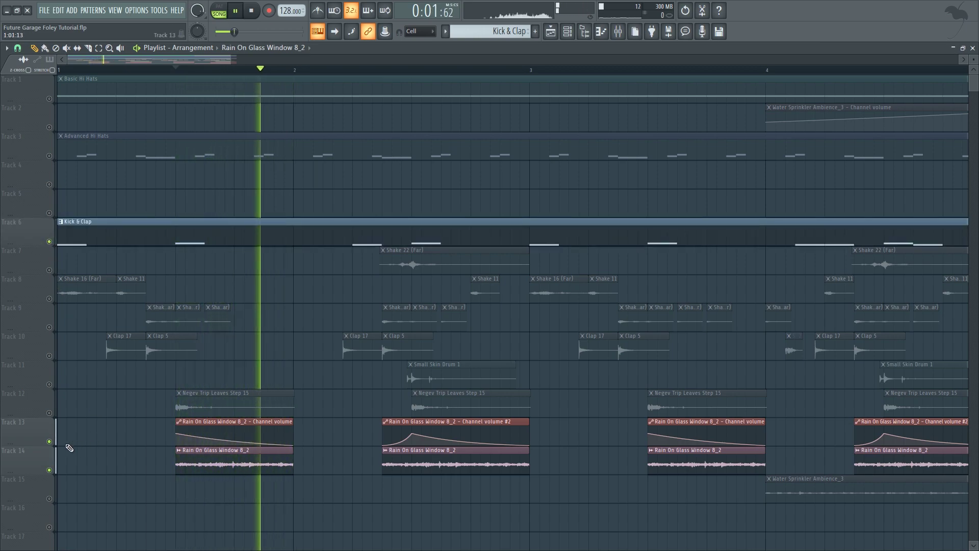
Compare playback with Track 13 muted, then move the start to the second rain clip.
click(49, 442)
key(space)
key(space)
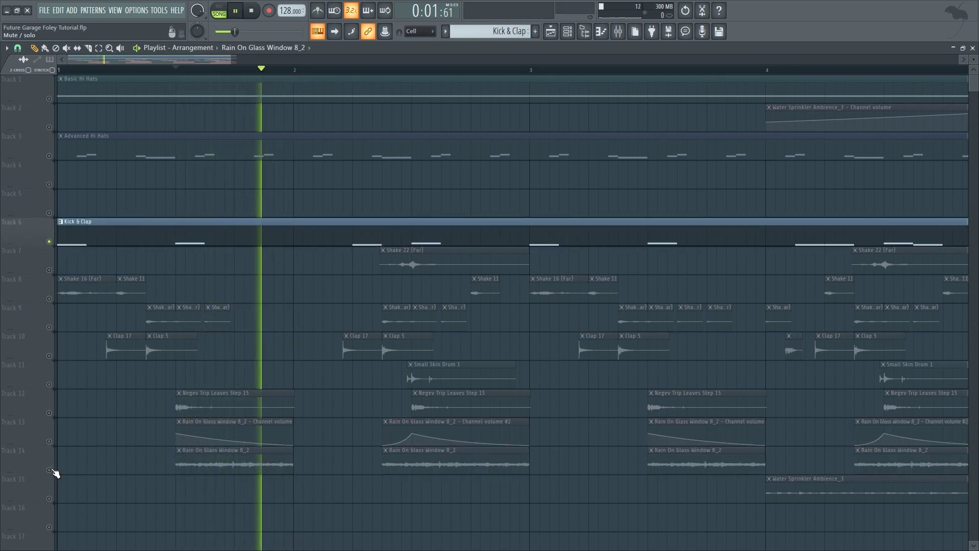
key(space)
click(49, 442)
drag(397, 74, 386, 74)
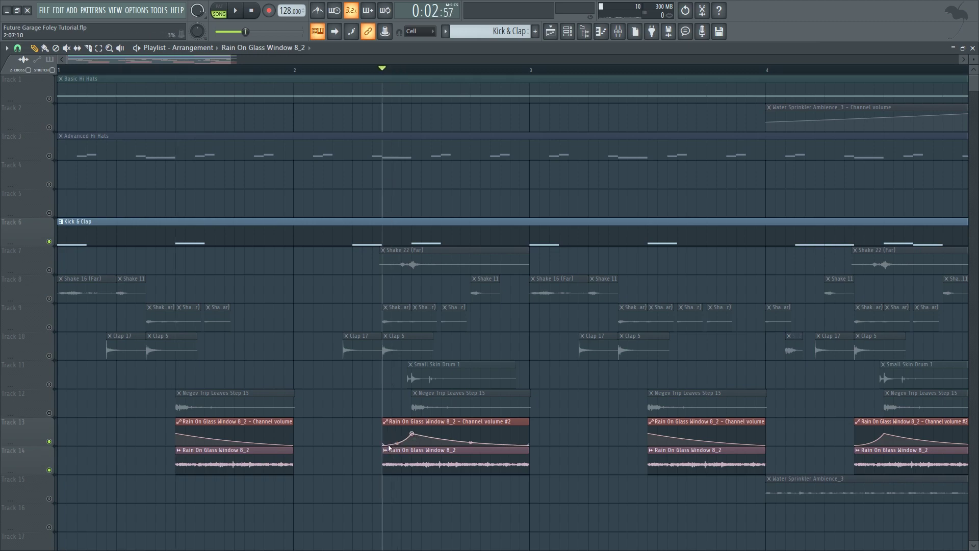
key(space)
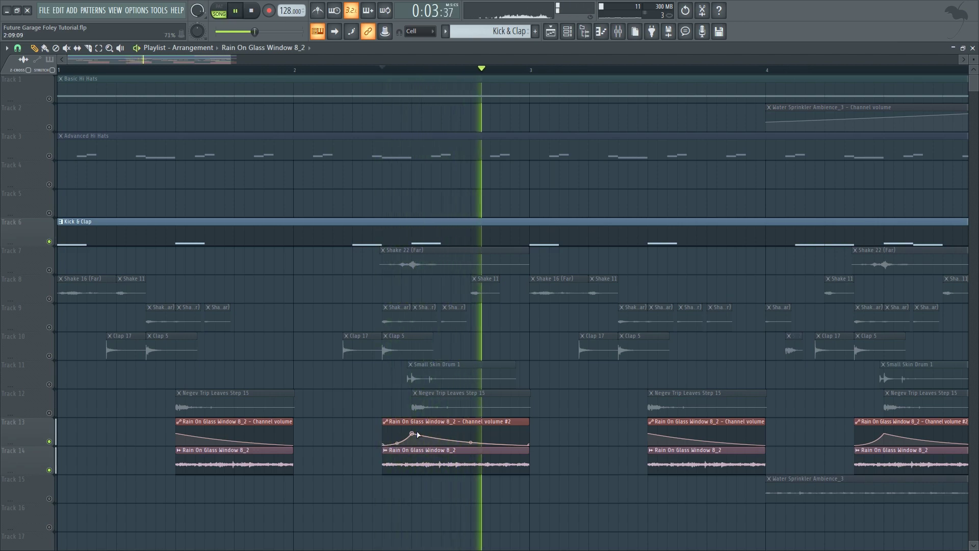
key(space)
Play with both rain tracks muted, then re-enable Tracks 13, 14, 12 and 11.
click(49, 470)
click(50, 442)
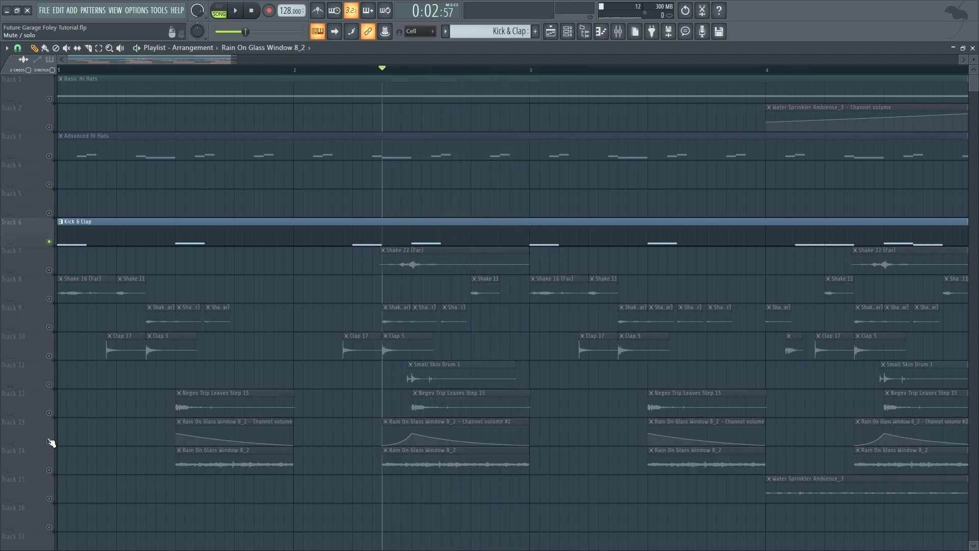
key(space)
key(space)
click(50, 442)
click(49, 469)
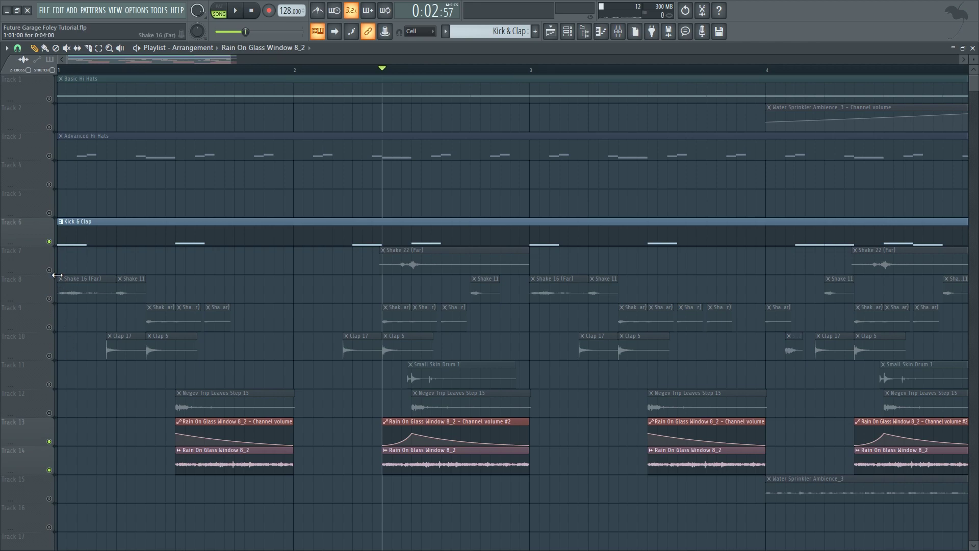
key(space)
key(space)
click(49, 413)
click(49, 384)
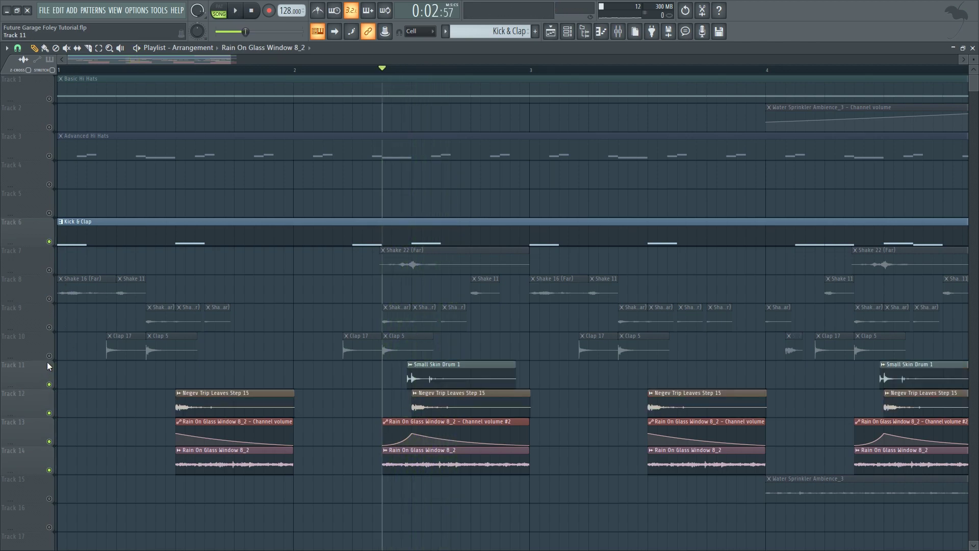
Unmute Tracks 10, 9, 8 and 7 and play the full loop from bar 1.
click(49, 356)
click(49, 327)
click(49, 298)
click(49, 269)
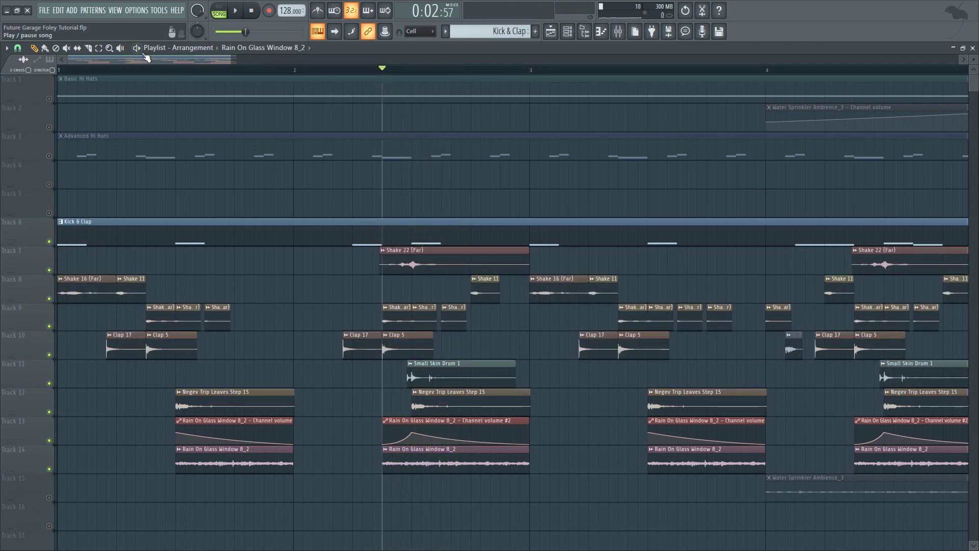
key(space)
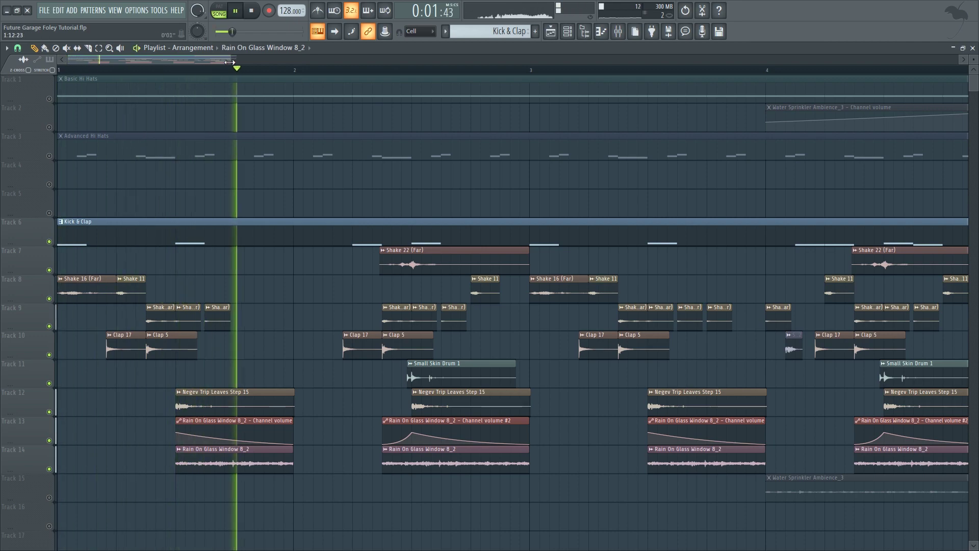
Zoom out to show bars 1–6 and beyond, stopping playback.
drag(230, 62, 314, 62)
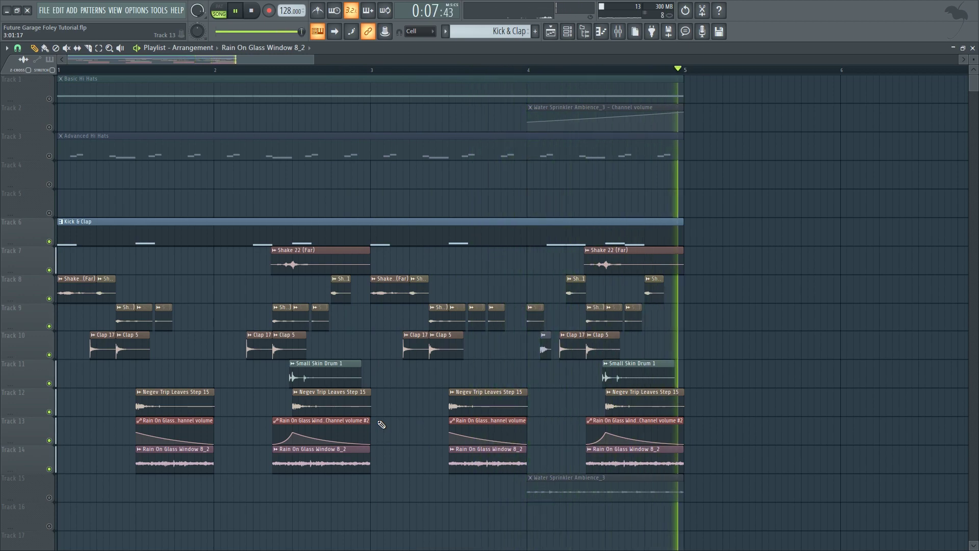
key(space)
drag(203, 58, 173, 68)
drag(324, 61, 353, 62)
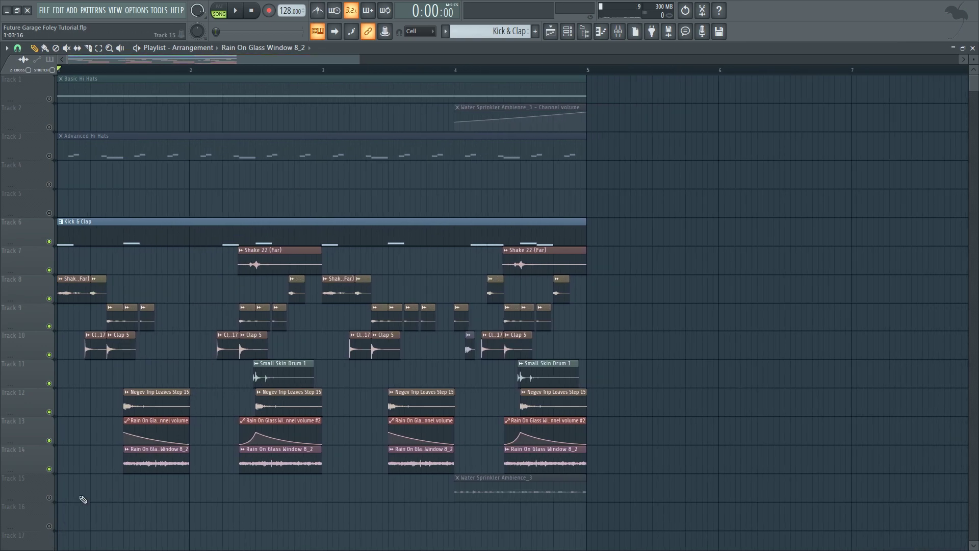
Unmute Track 15's Water Sprinkler Ambience_3, set the position to bar 4, and check its mixer insert.
click(50, 497)
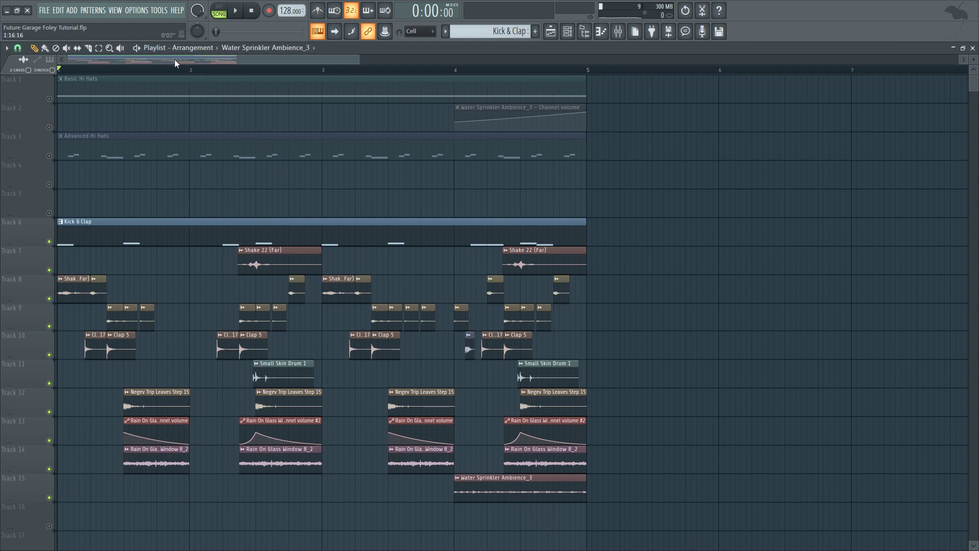
drag(174, 59, 305, 54)
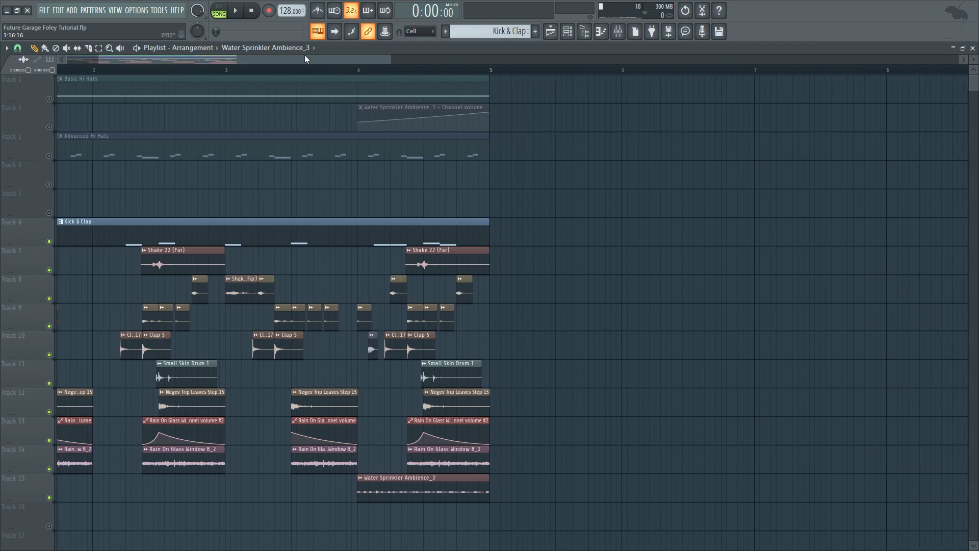
click(357, 73)
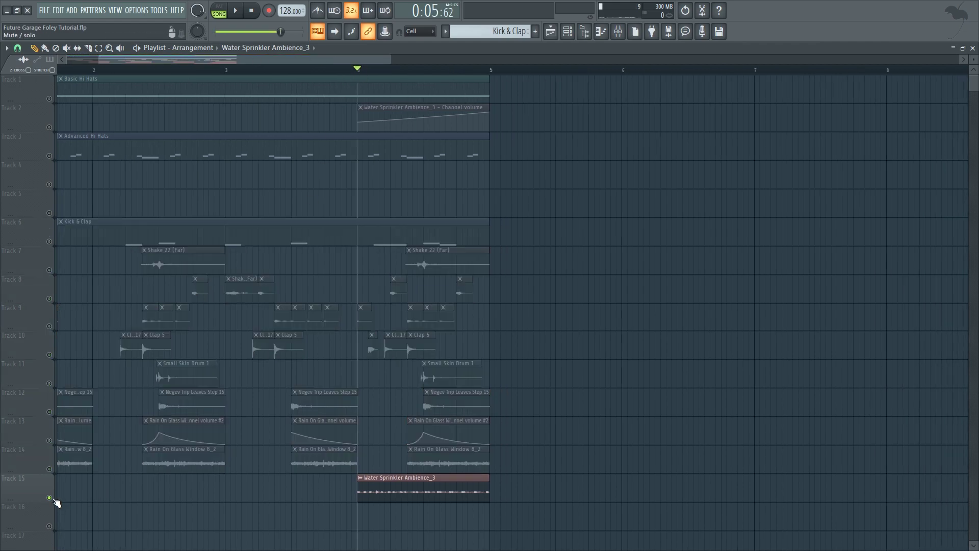
click(616, 33)
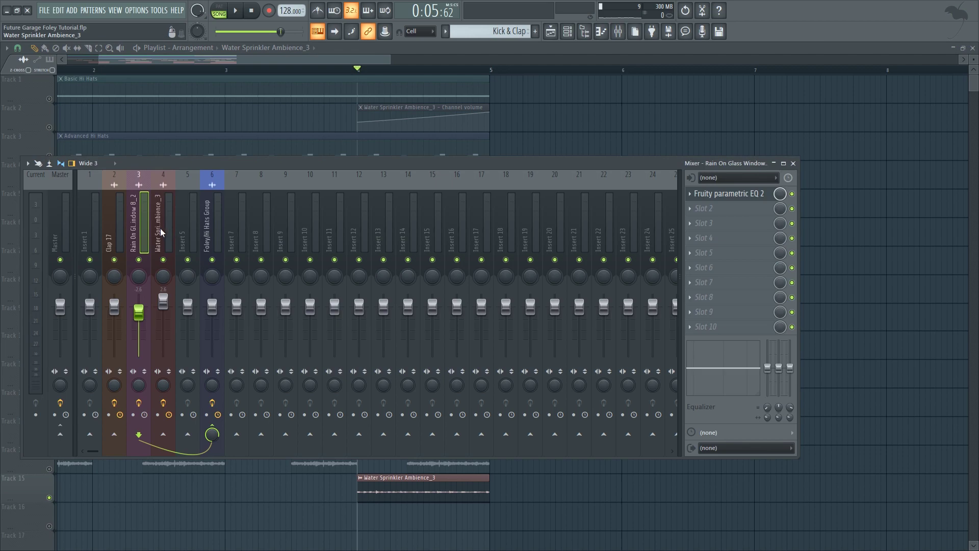
key(Right)
click(163, 402)
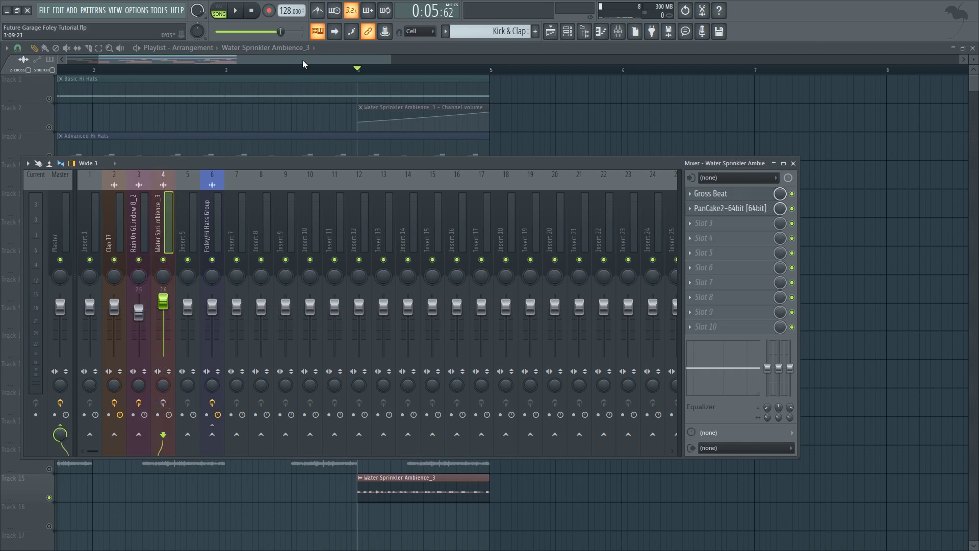
key(F9)
Audition the soloed water sprinkler, add Track 14, then restore all tracks and play from bar 4.
key(space)
drag(299, 57, 151, 84)
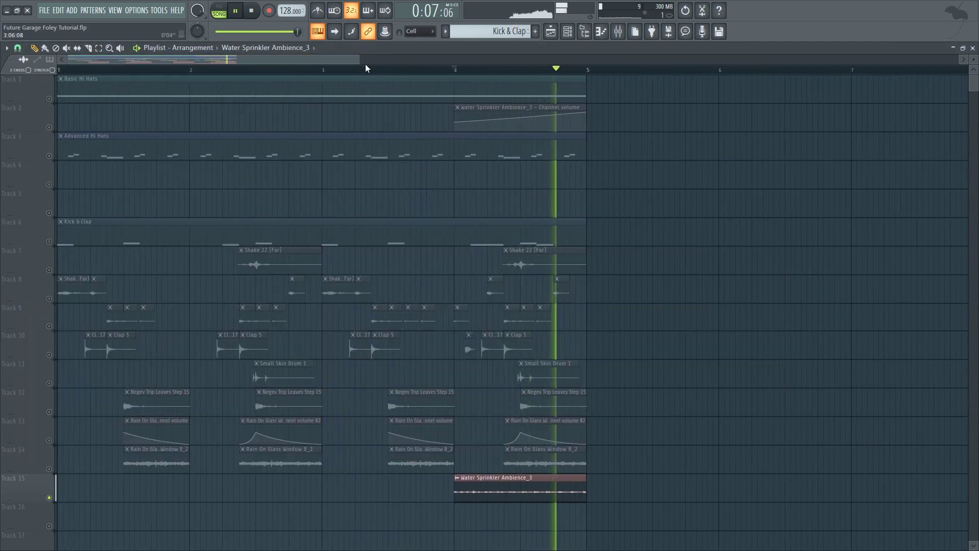
key(space)
drag(365, 63, 407, 63)
click(48, 455)
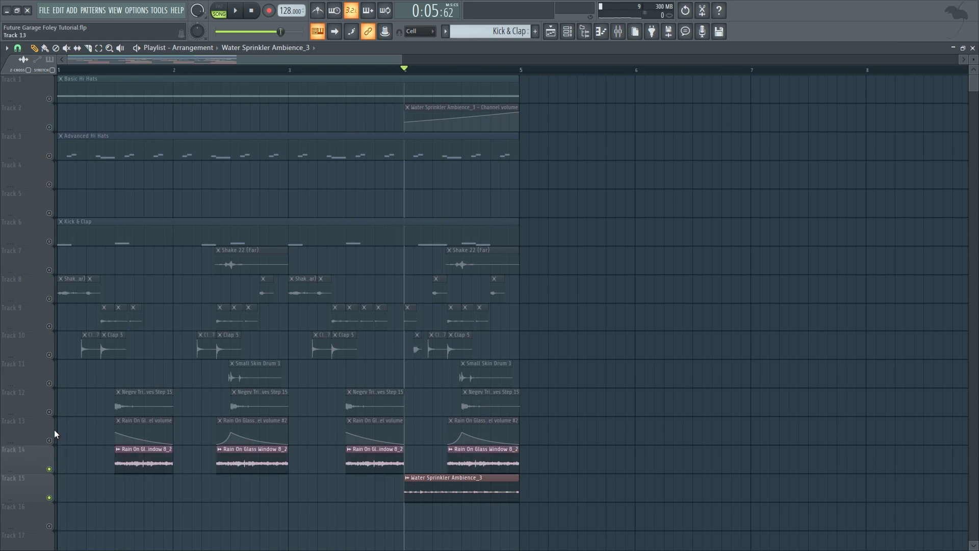
click(48, 411)
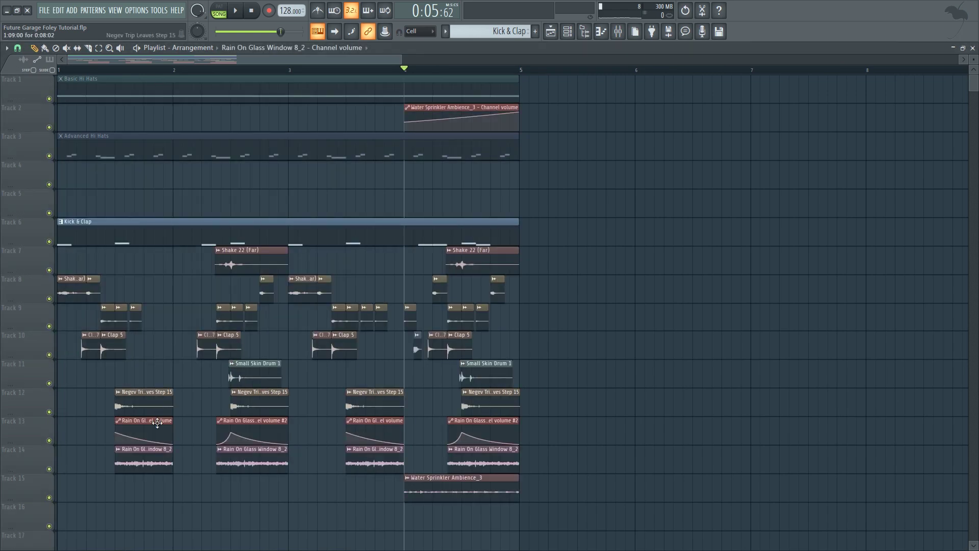
key(space)
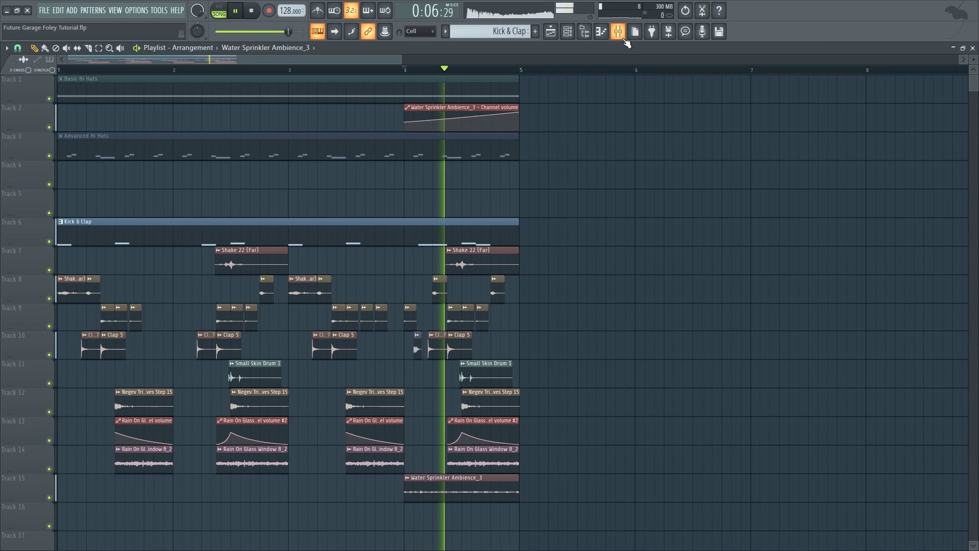
key(space)
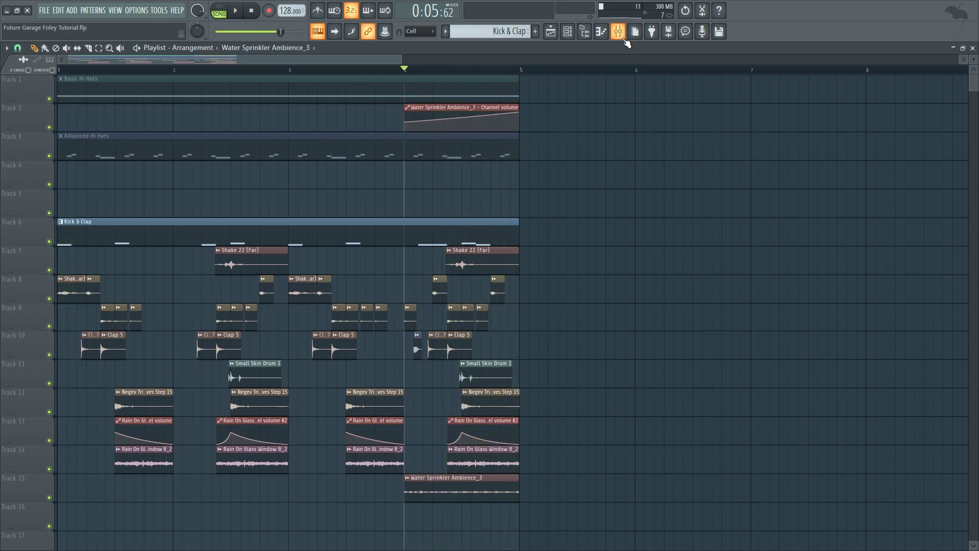
click(624, 39)
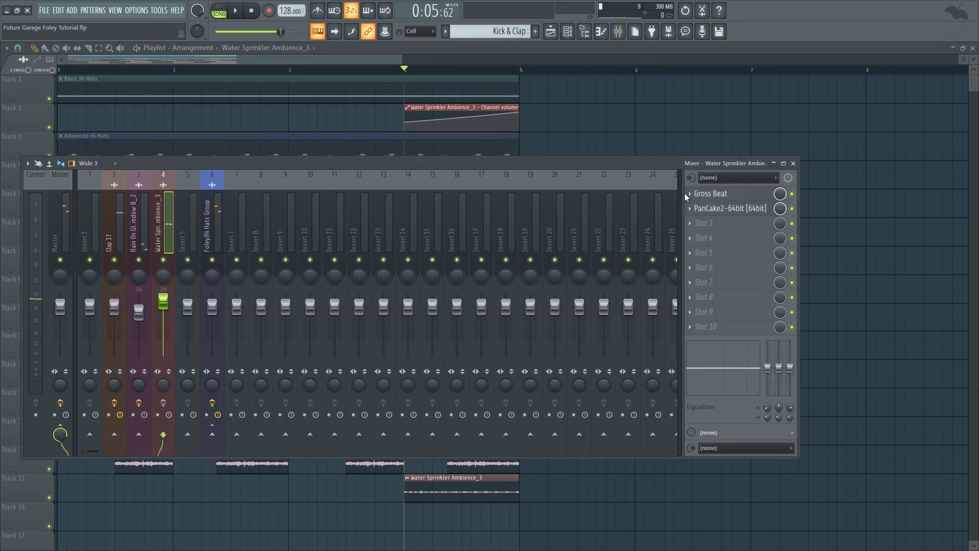
Open Gross Beat on the ambience insert, bypass PanCake2, and play from bar 4 to compare.
click(710, 194)
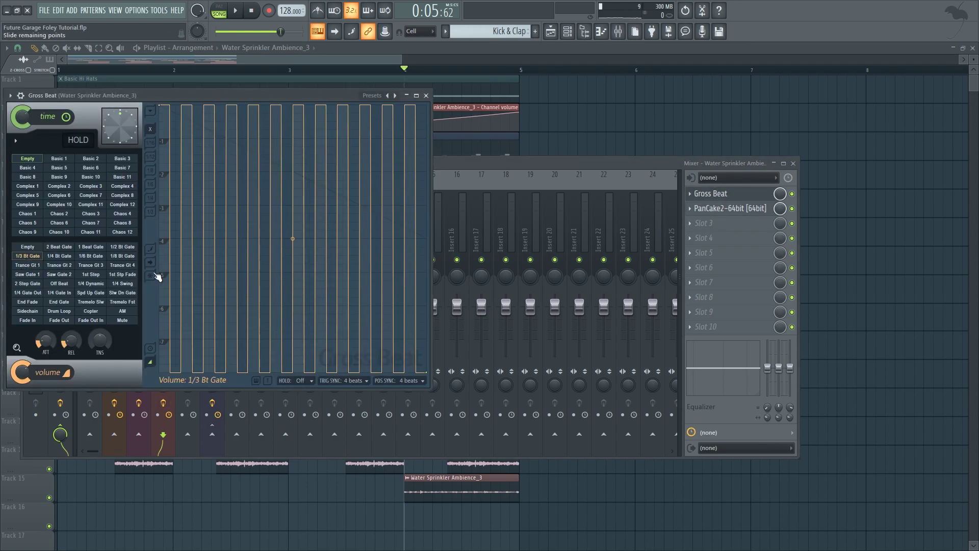
click(791, 208)
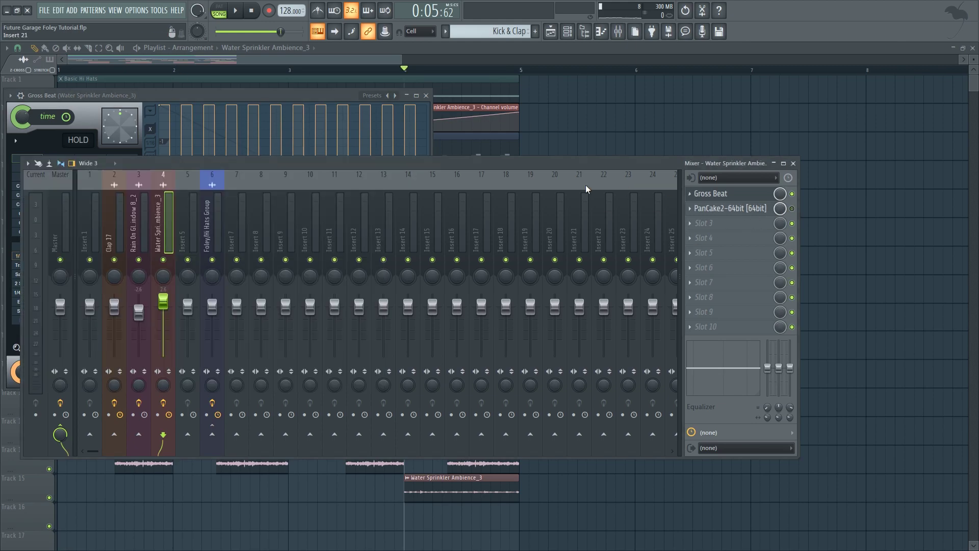
click(412, 71)
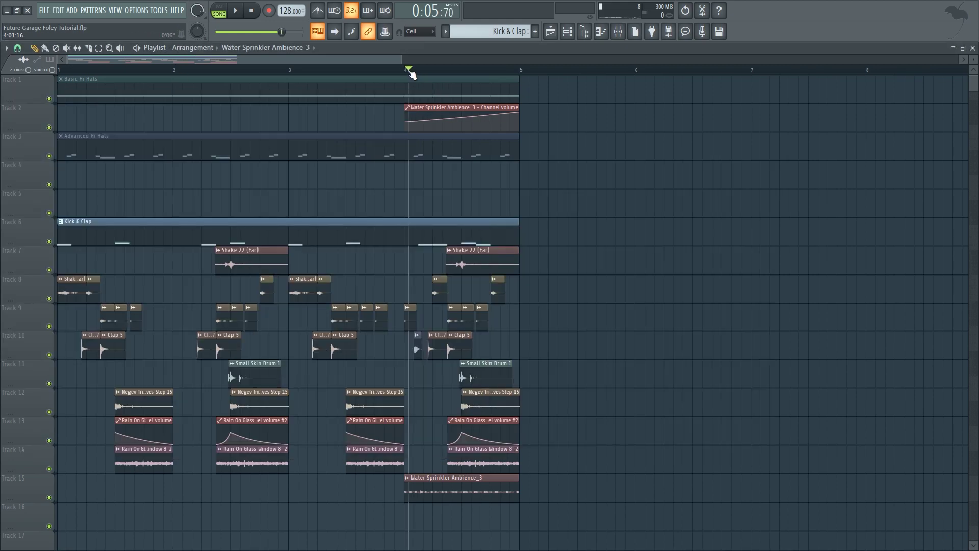
click(618, 31)
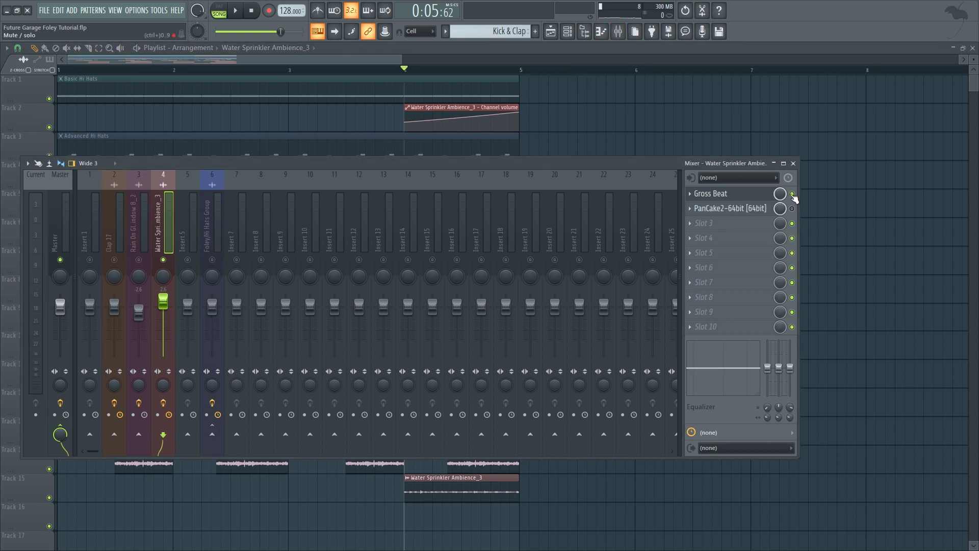
key(space)
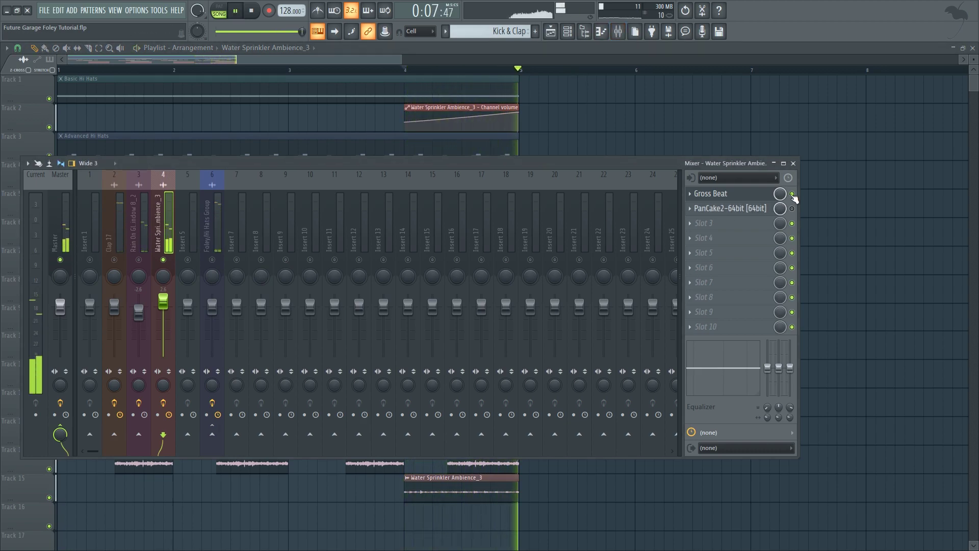
key(space)
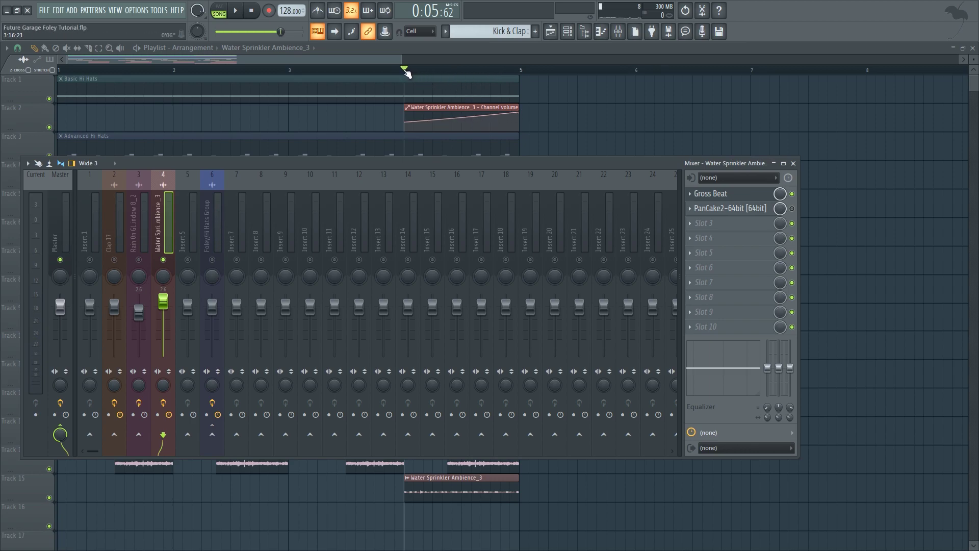
Inspect PanCake2, close the plugin and mixer windows, and play the loop from the start.
click(761, 210)
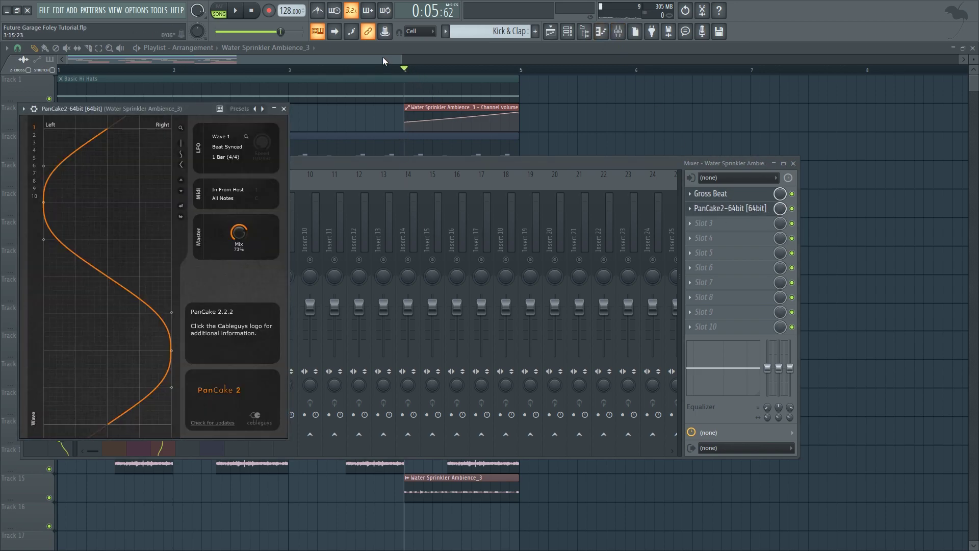
key(F12)
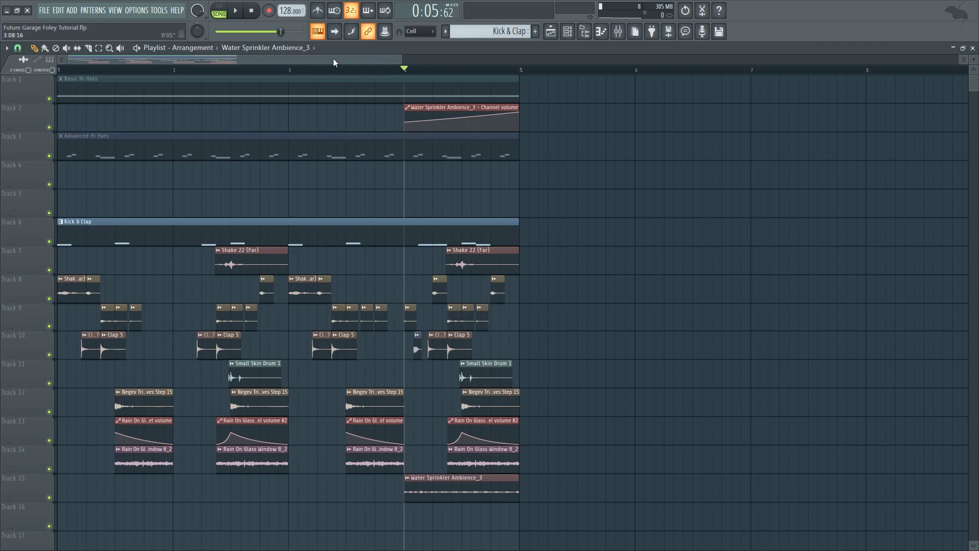
key(space)
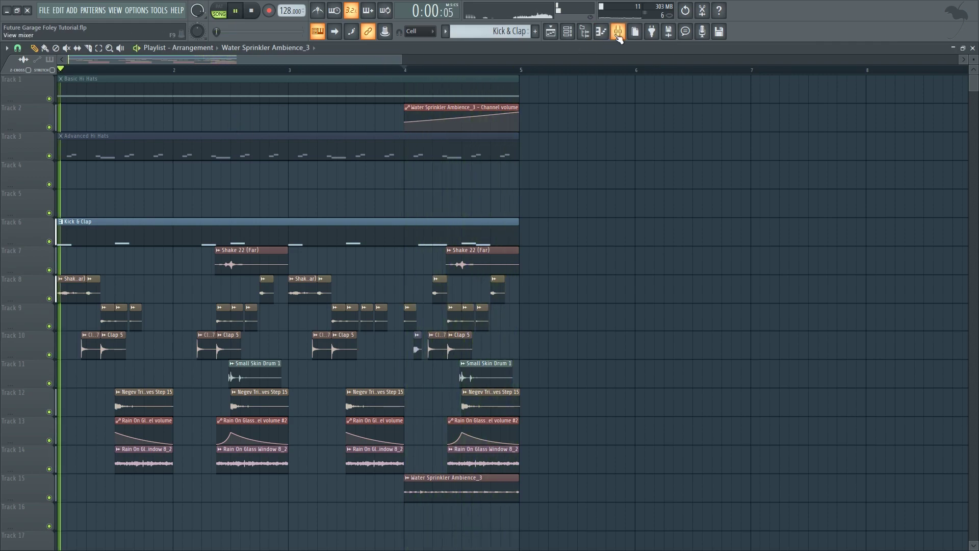
key(space)
click(618, 31)
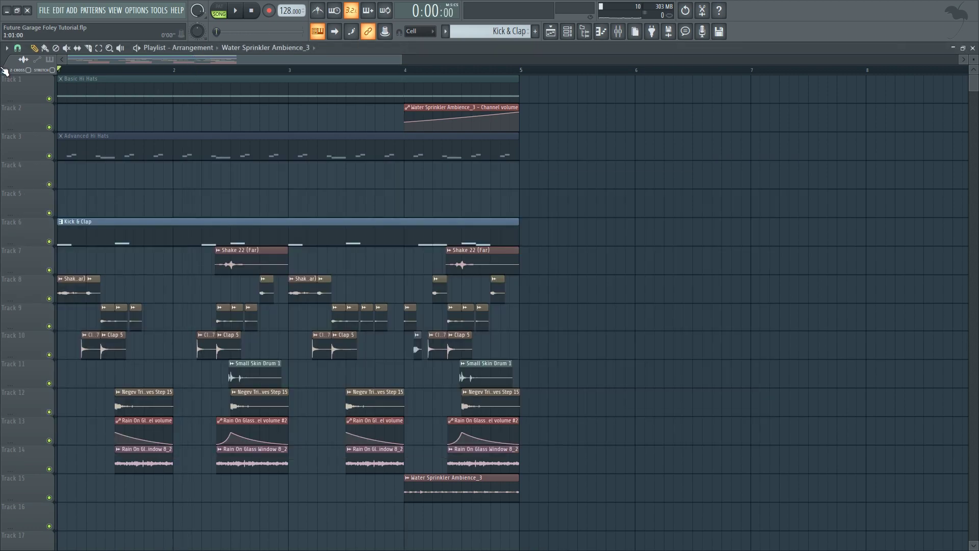
key(F9)
key(space)
drag(401, 59, 509, 63)
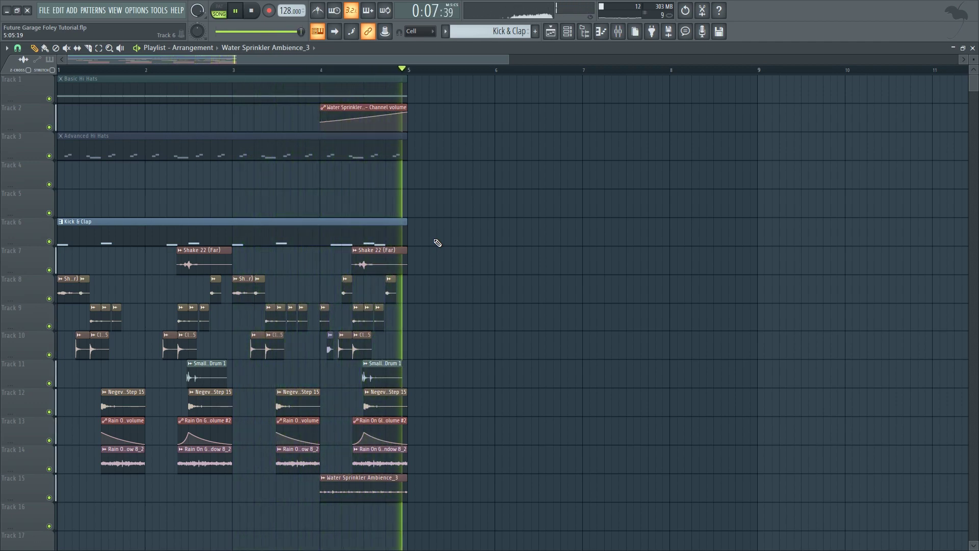
Stop playback and open the Basic Hi Hats pattern's Hi Hats notes in the piano roll.
key(space)
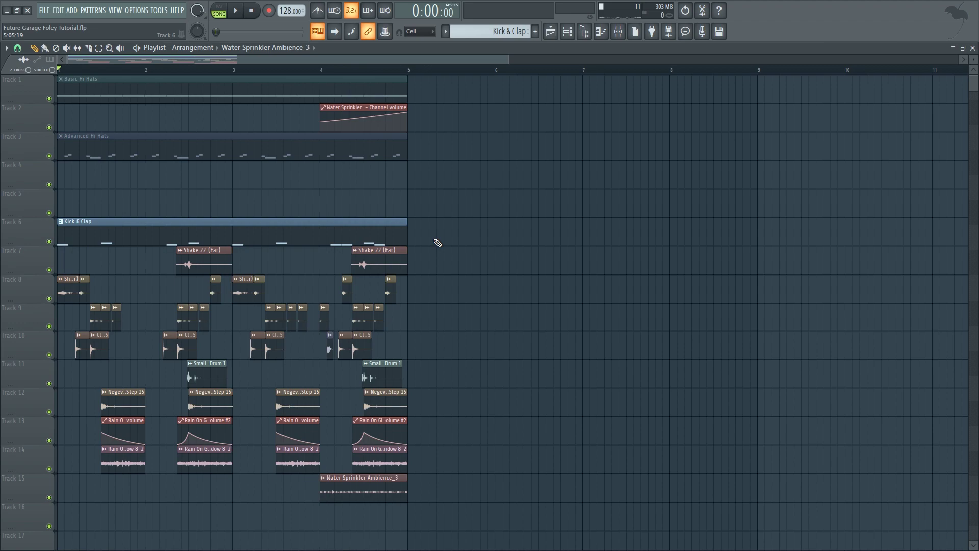
drag(507, 64, 378, 194)
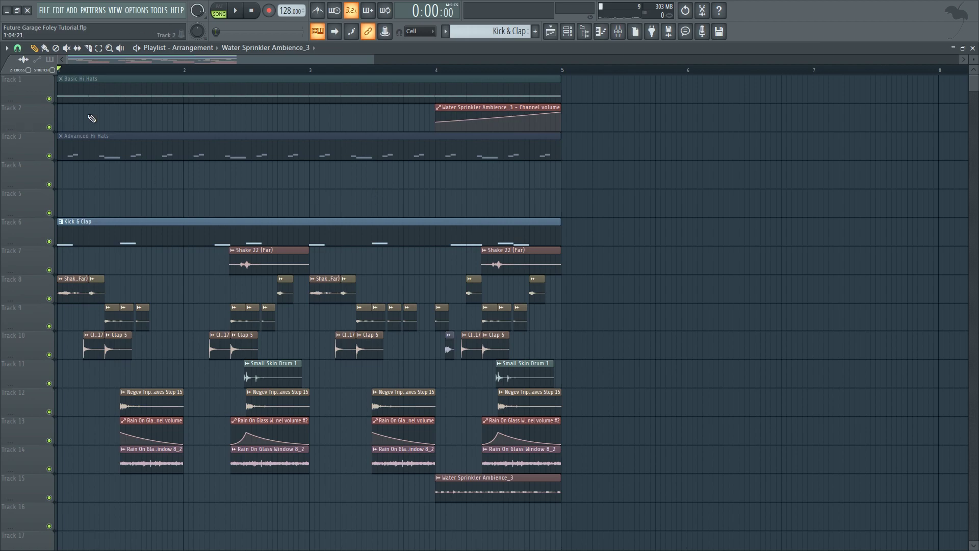
click(65, 94)
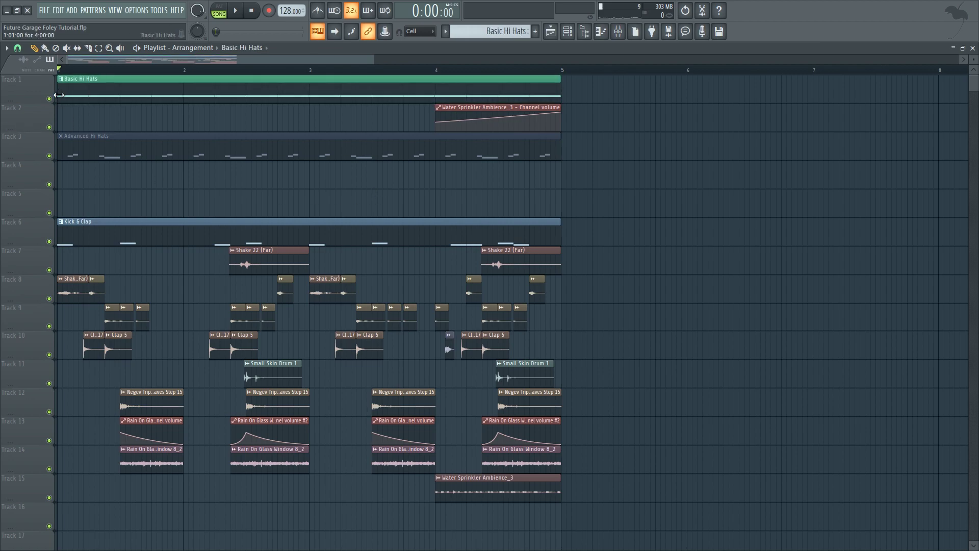
click(567, 32)
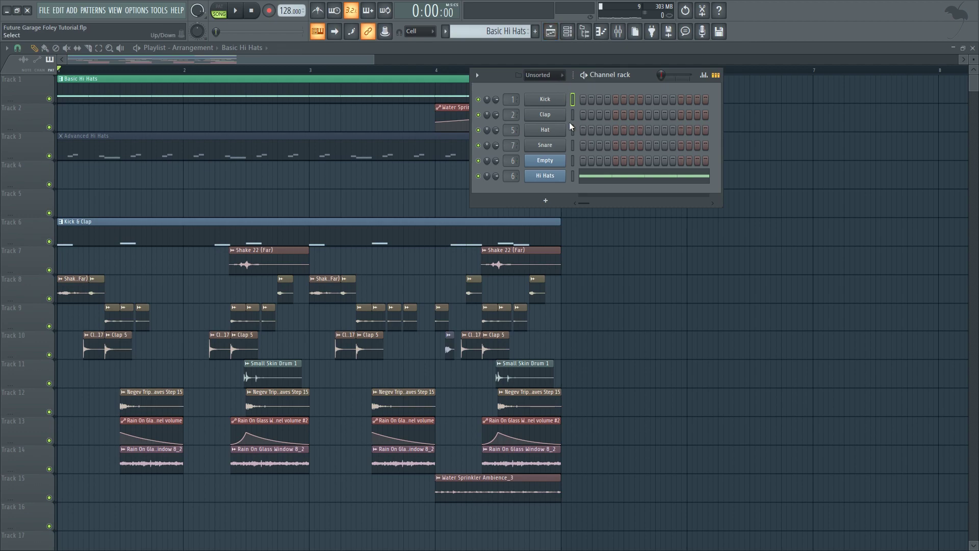
right_click(559, 178)
click(578, 179)
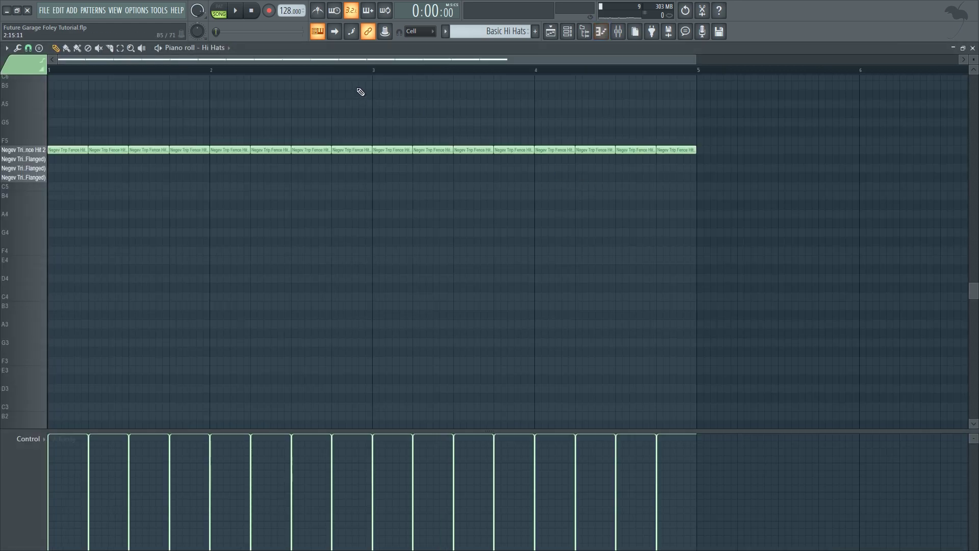
Audition Basic Hi Hats in pattern mode, then close the piano roll and play the song.
click(219, 11)
scroll(129, 218, up, 3)
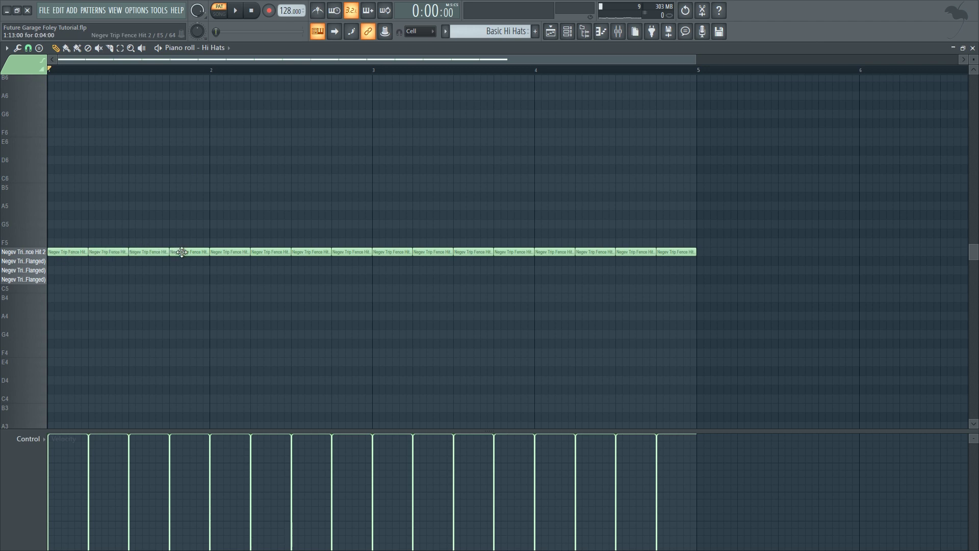
key(space)
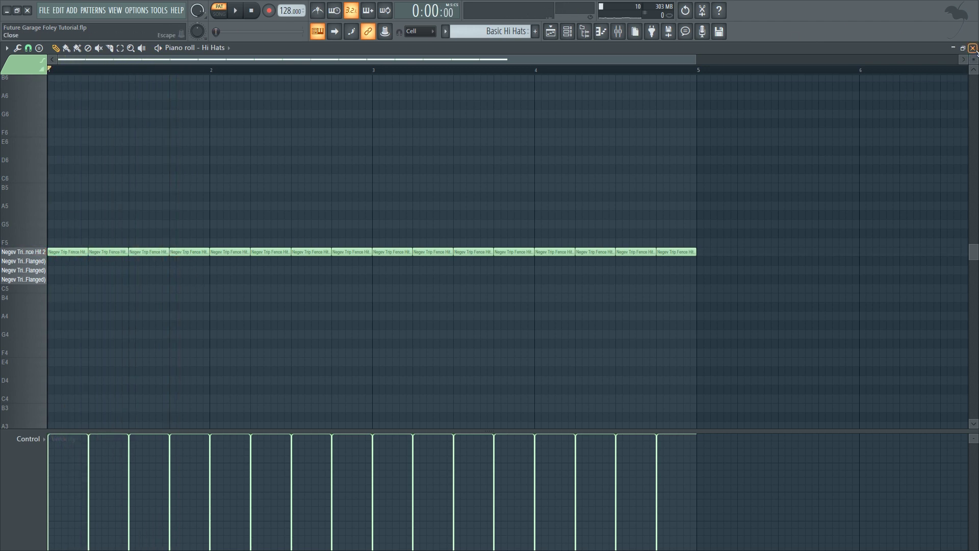
click(973, 48)
key(F6)
key(l)
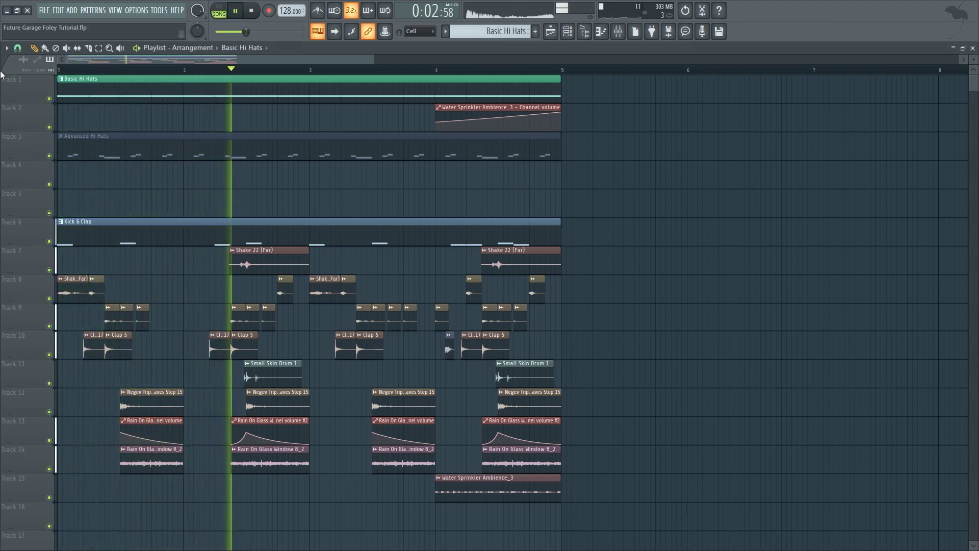
Make Advanced Hi Hats current, open its Hi Hats piano roll, preview a note and play the pattern.
key(space)
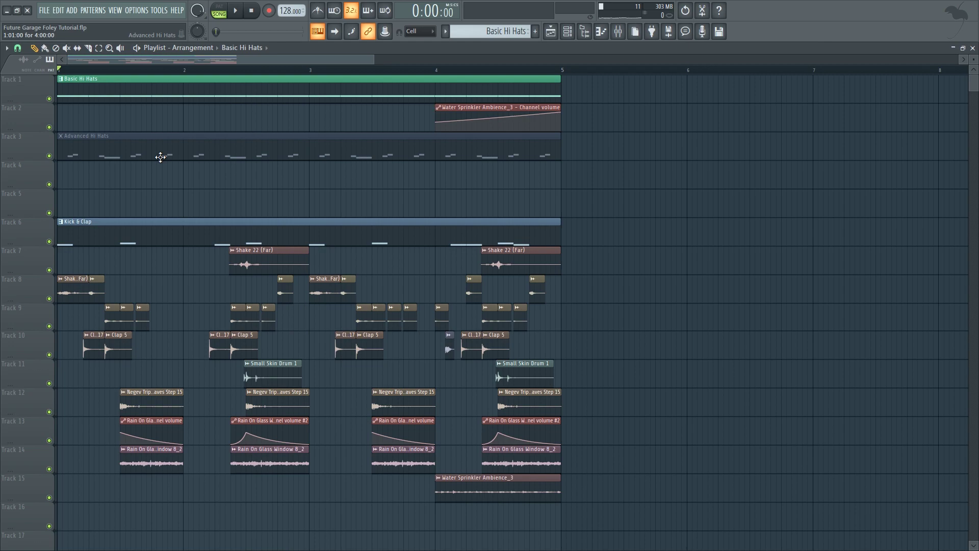
click(102, 148)
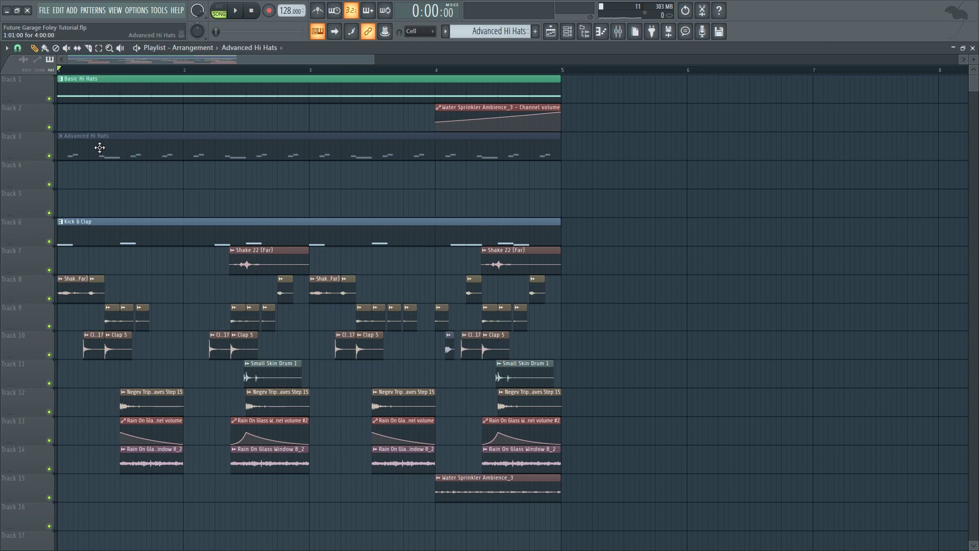
click(567, 31)
right_click(556, 173)
click(577, 174)
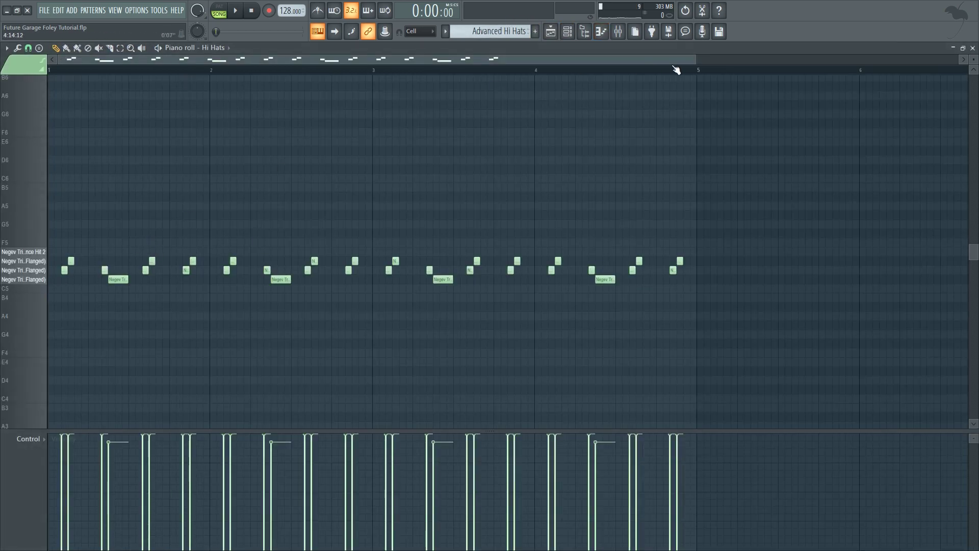
drag(696, 58, 330, 127)
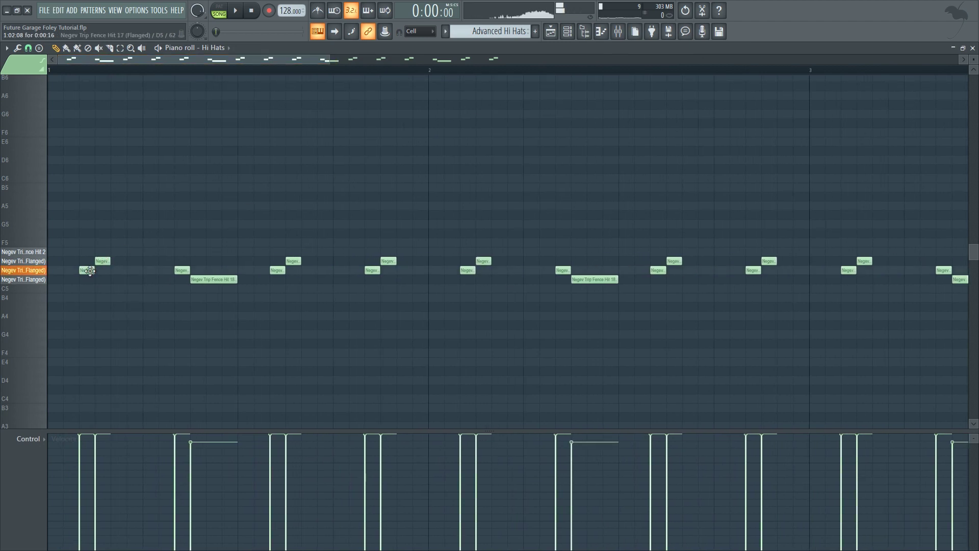
click(102, 261)
scroll(691, 145, down, 3)
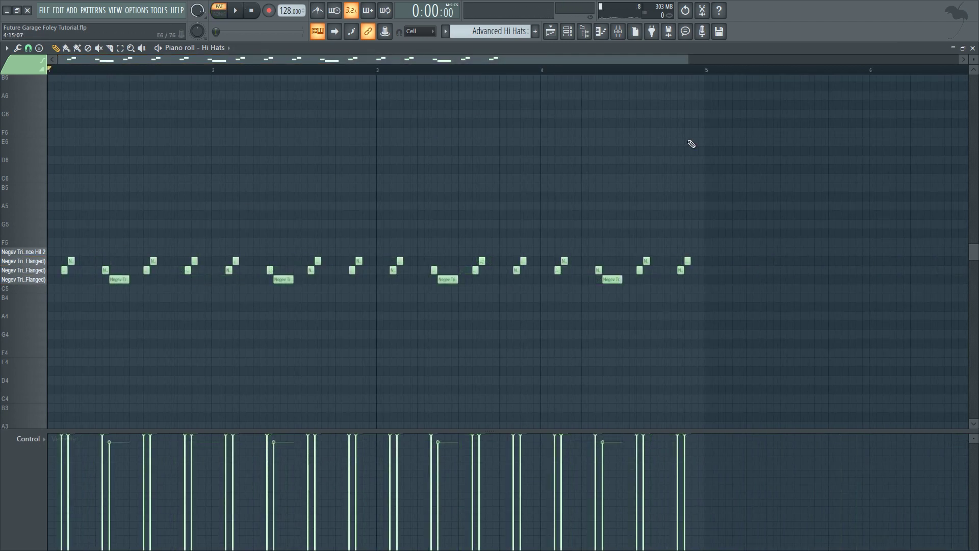
key(space)
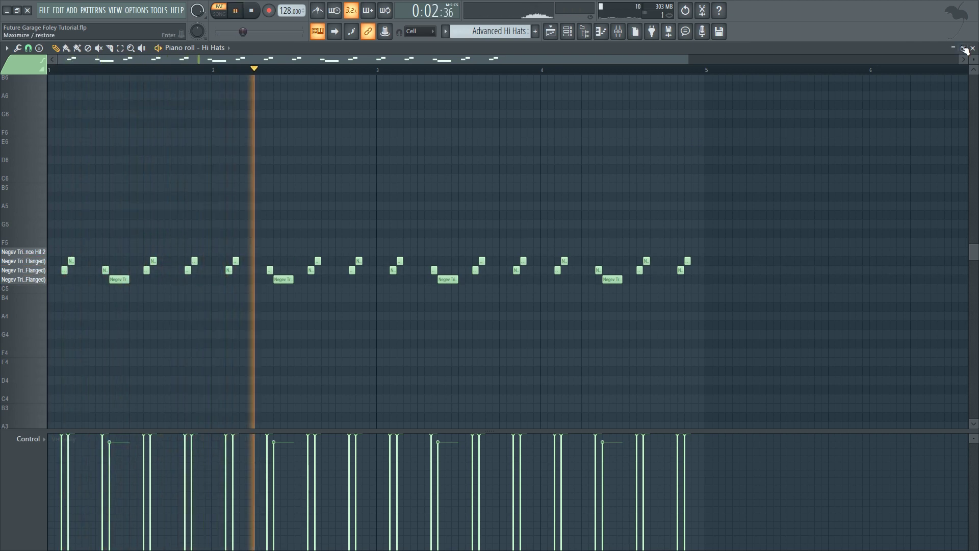
key(space)
Solo Kick & Clap with the Advanced Hi Hats track and play them together.
key(F5)
key(F6)
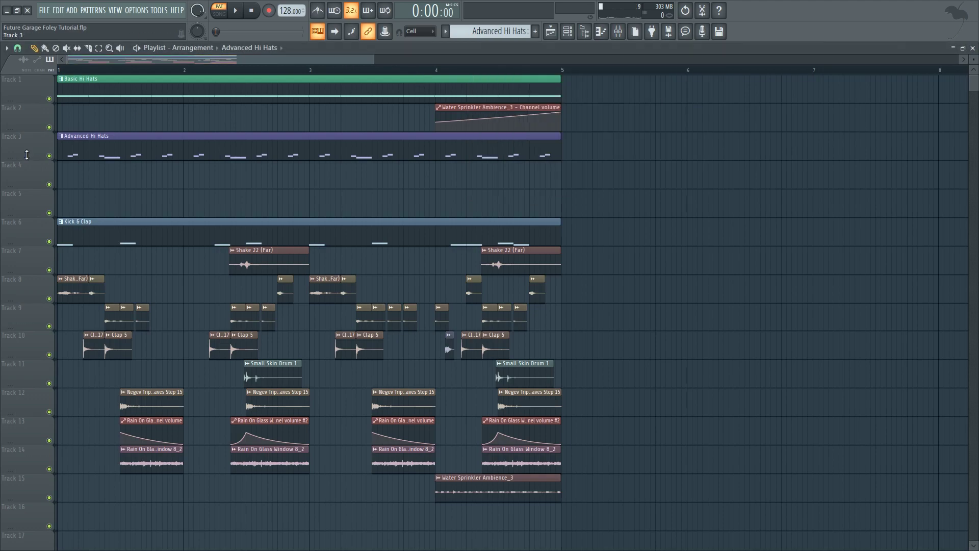
ctrl+click(49, 242)
click(49, 156)
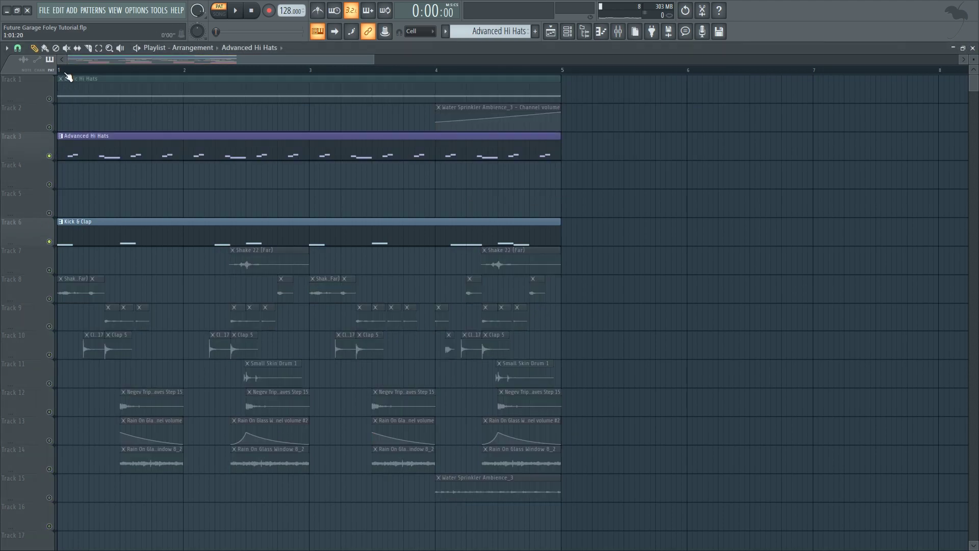
key(space)
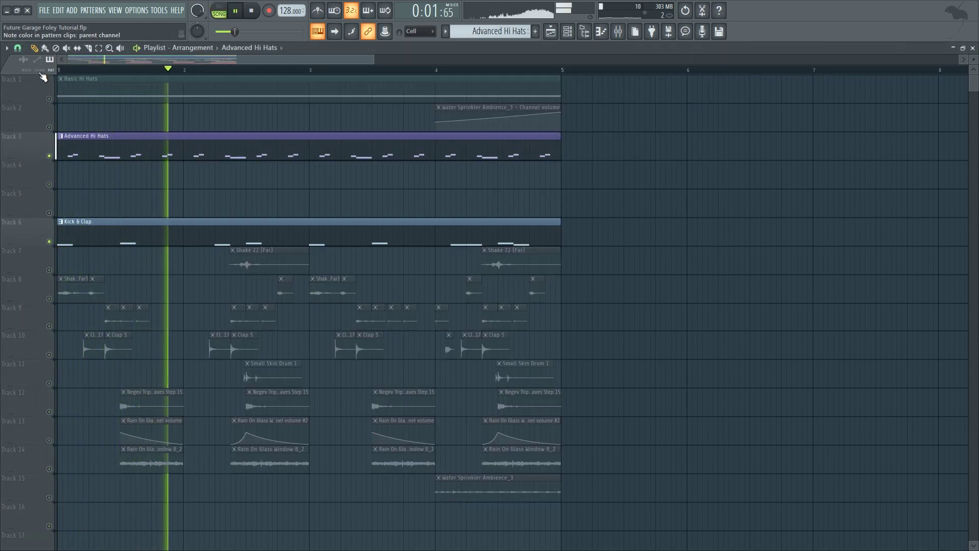
key(space)
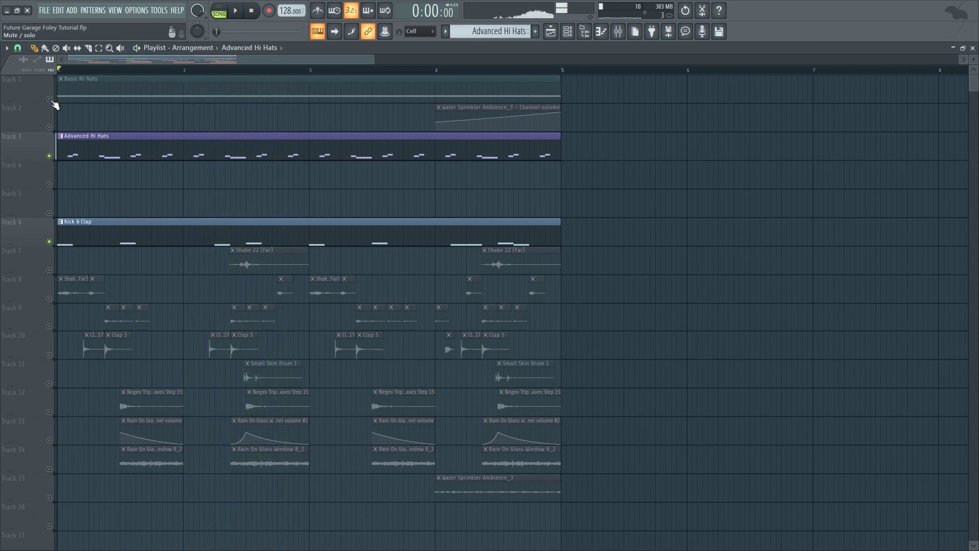
Unmute all tracks and play the full arrangement through.
ctrl+click(49, 99)
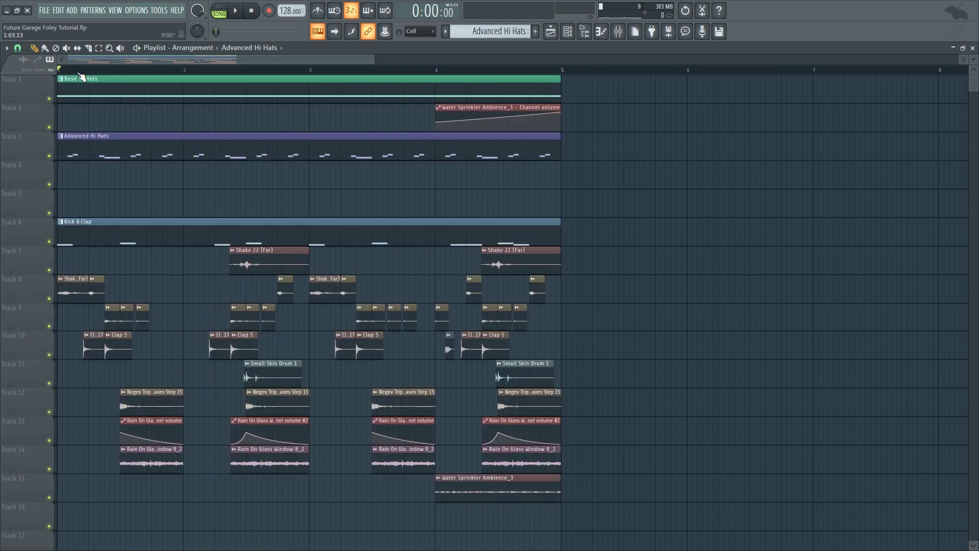
drag(374, 55, 399, 55)
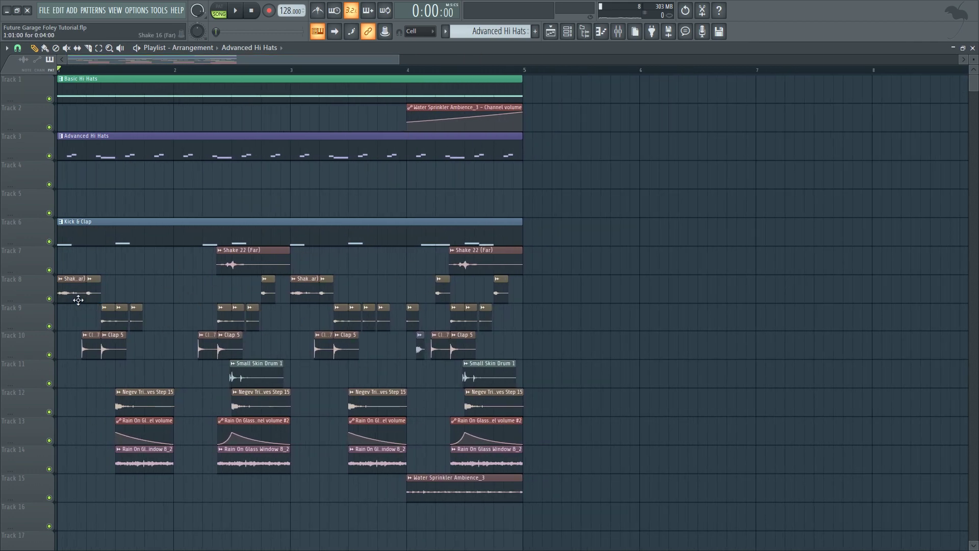
key(space)
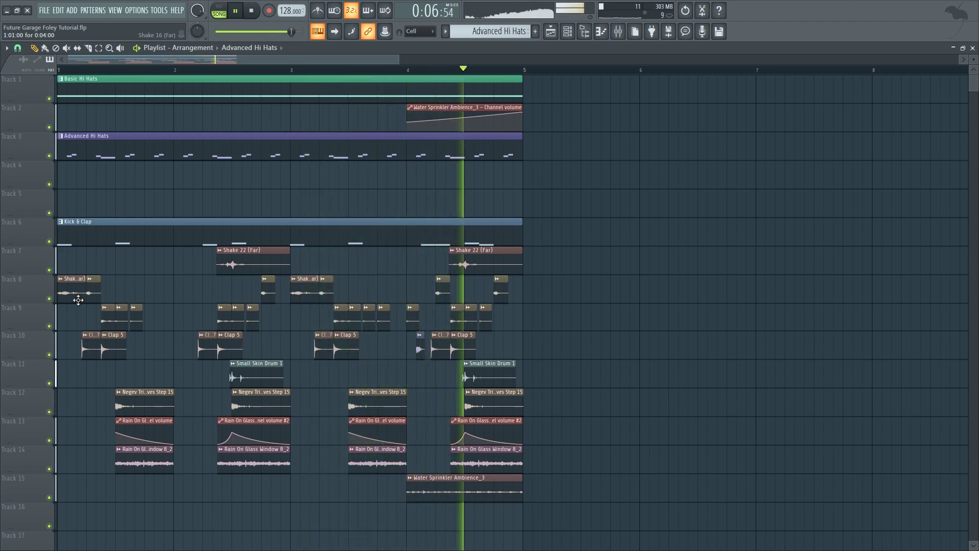
key(space)
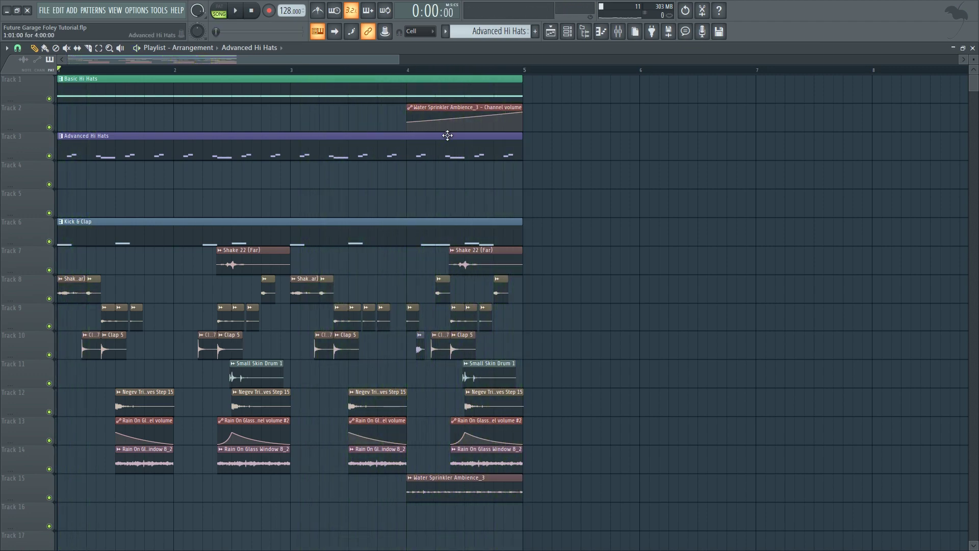
In the mixer, select the Foley/Hi Hats Group insert and check its Clap 17 and rain-on-glass inputs.
key(F9)
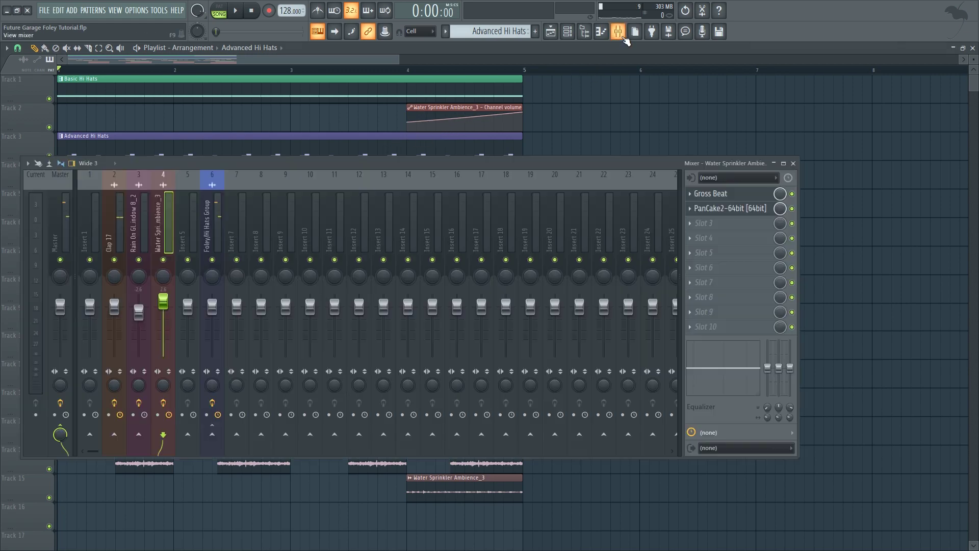
click(211, 235)
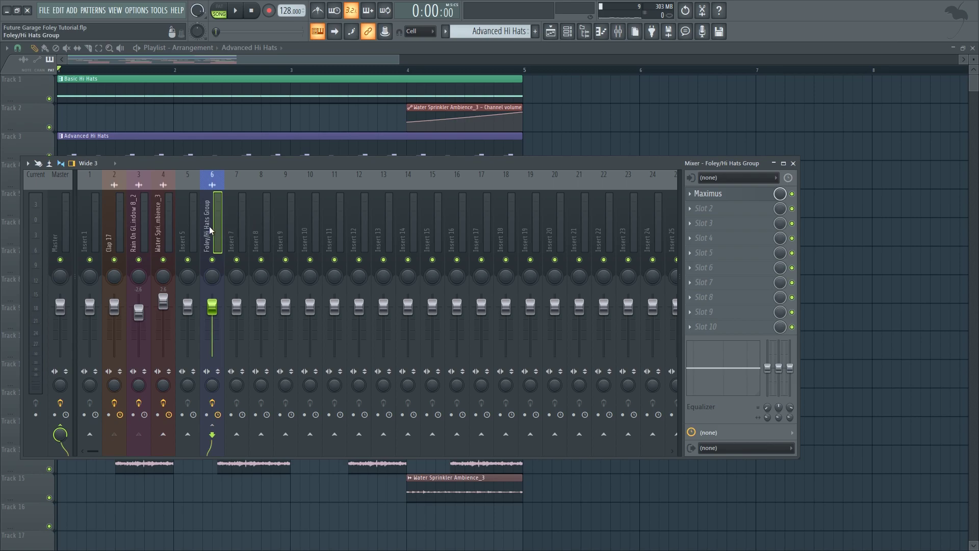
click(121, 237)
click(138, 234)
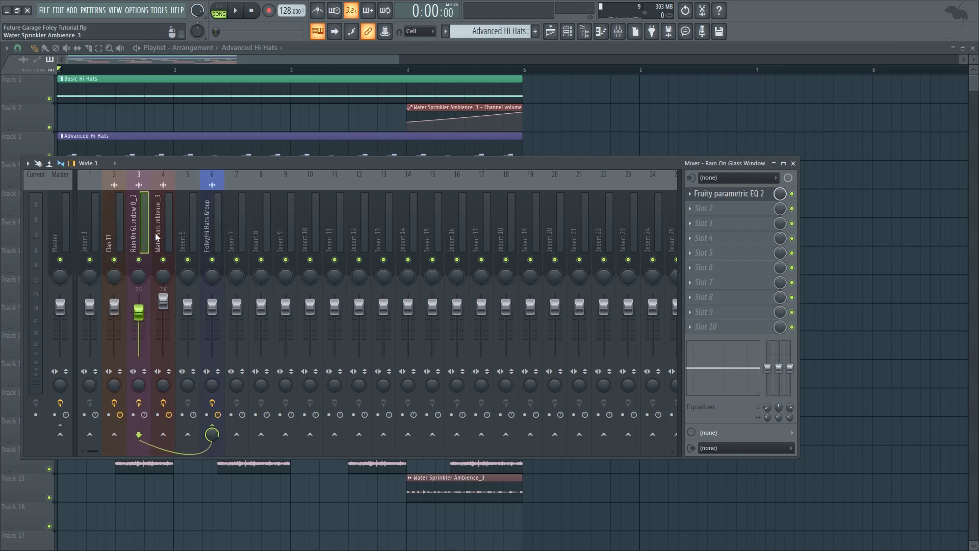
click(212, 228)
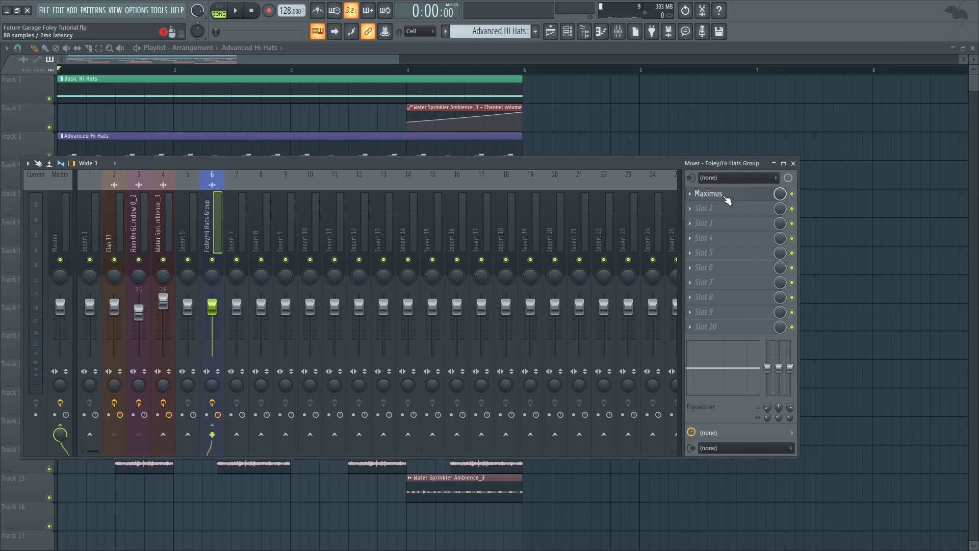
Open the group's Maximus, centre its window, and switch to the MASTER band.
click(726, 196)
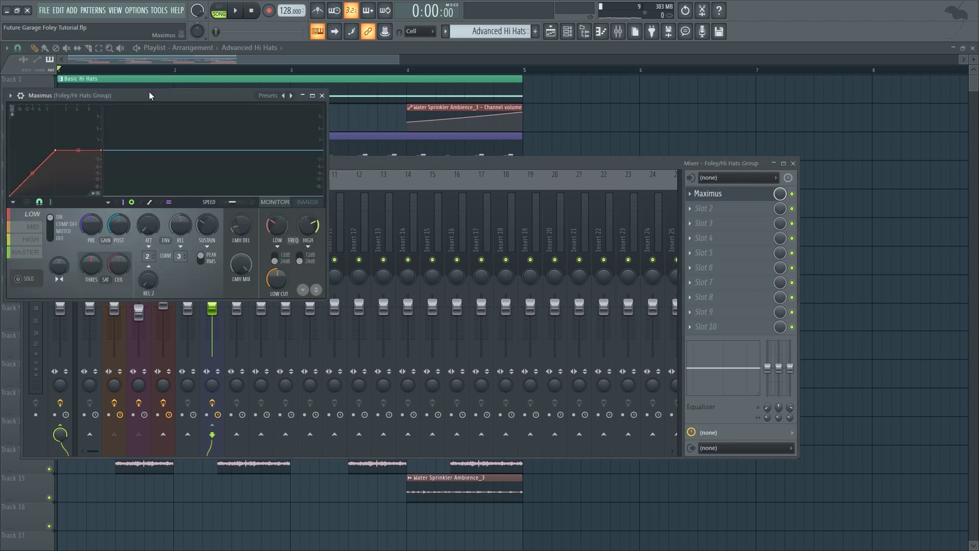
drag(144, 95, 384, 97)
click(264, 252)
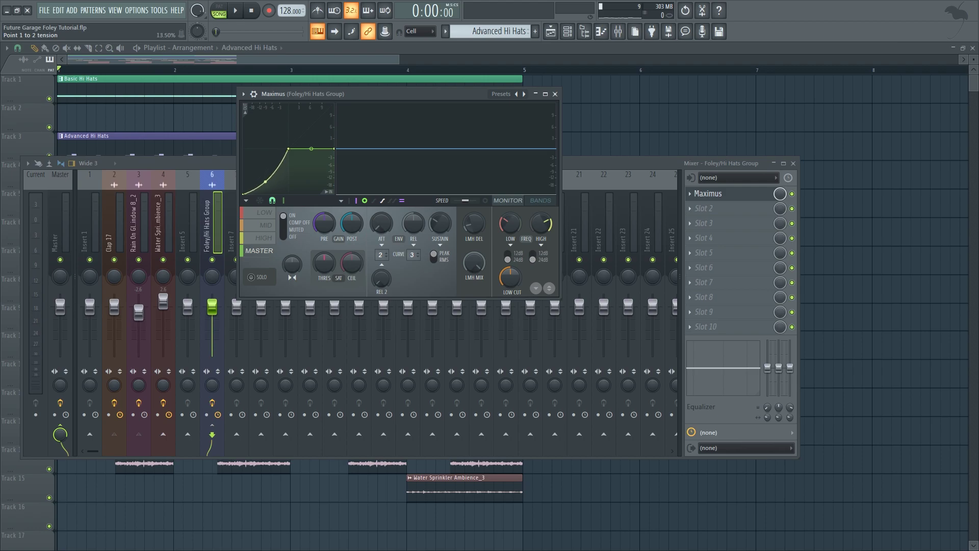
Bend the master curve's first segment upward and audition the compression during playback.
drag(278, 168, 278, 162)
key(space)
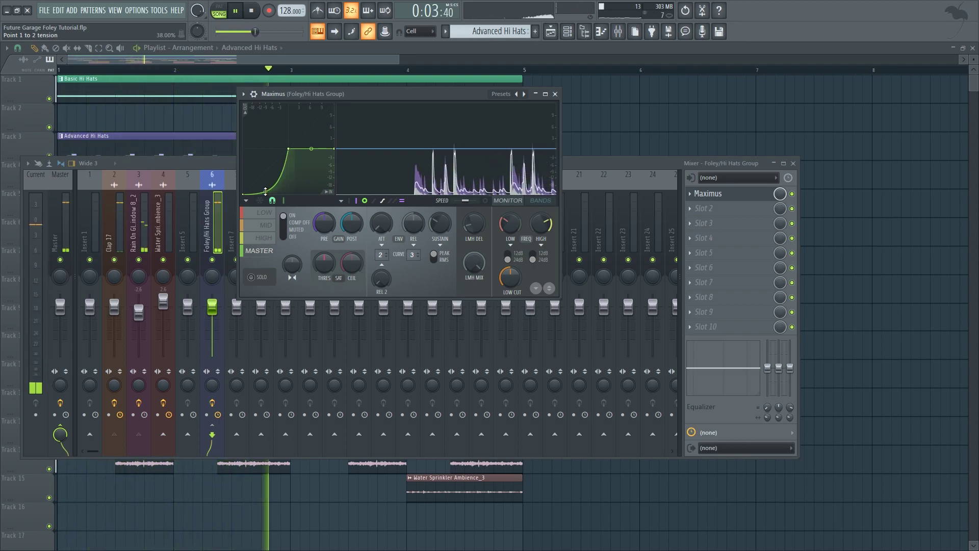
key(space)
mouse_move(265, 191)
mouse_down()
mouse_move(265, 207)
mouse_move(265, 199)
mouse_up()
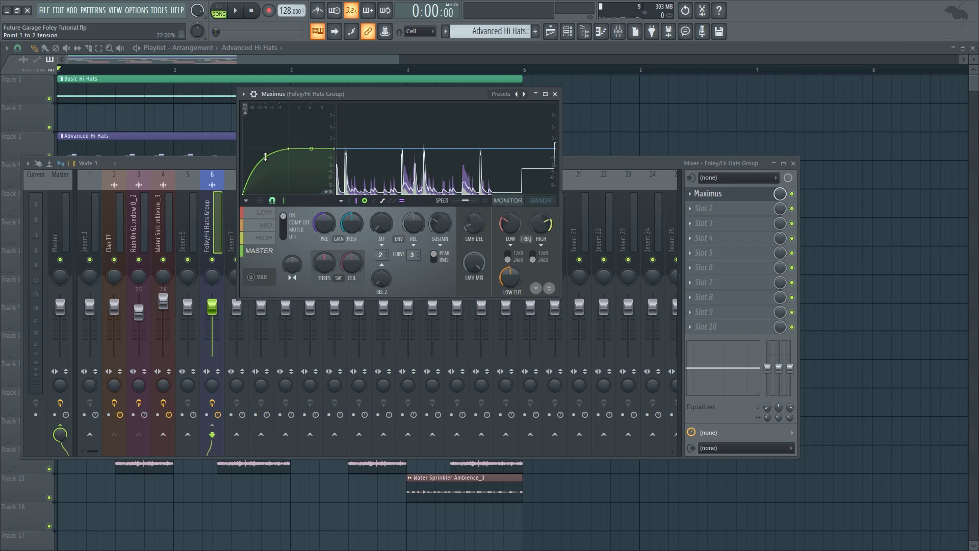
key(space)
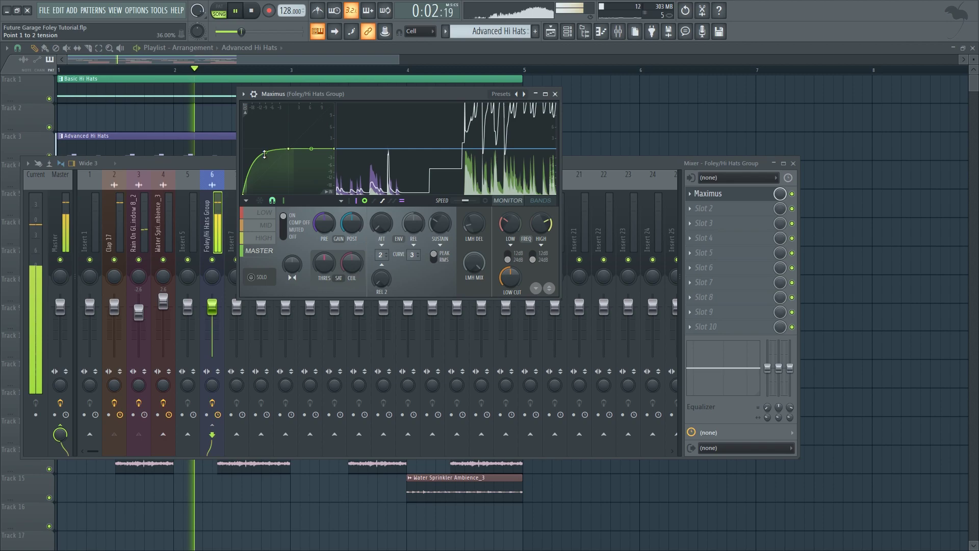
Adjust the first curve segment between 0% and 14% tension while auditioning, settling near 2.5%.
key(space)
drag(265, 153, 267, 172)
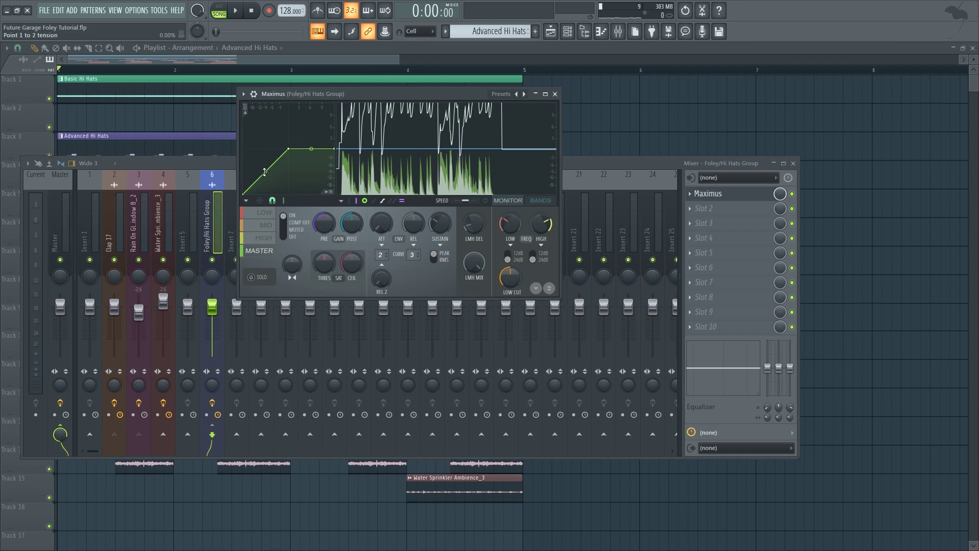
drag(265, 172, 266, 182)
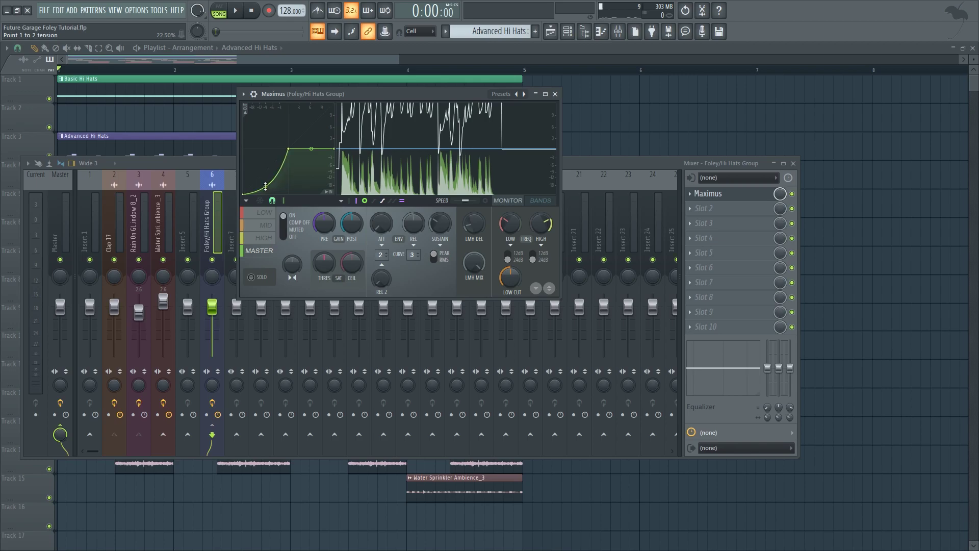
key(space)
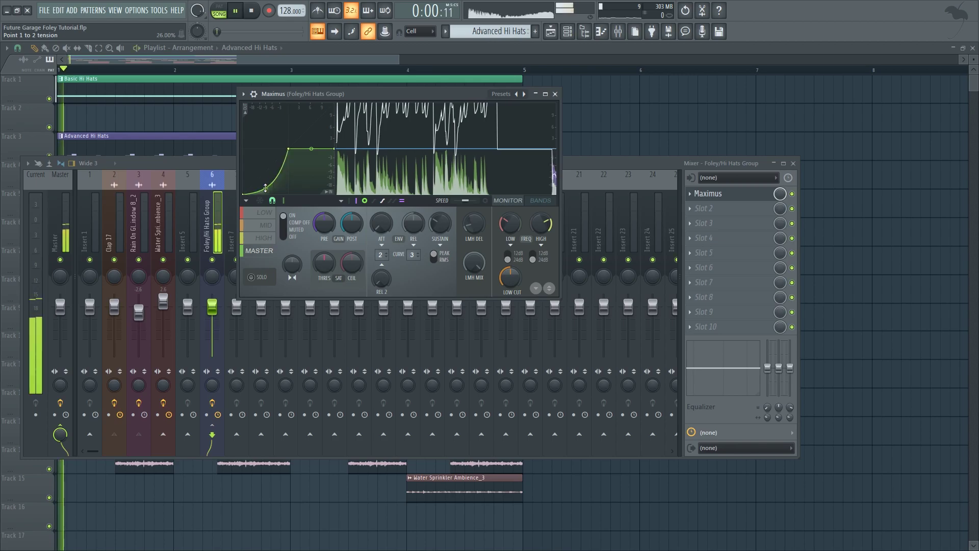
drag(266, 187, 265, 173)
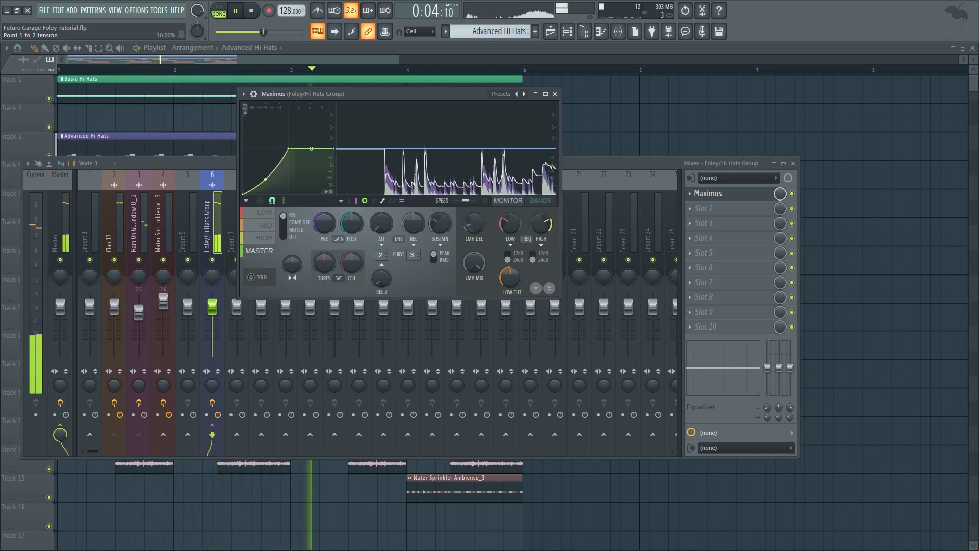
key(space)
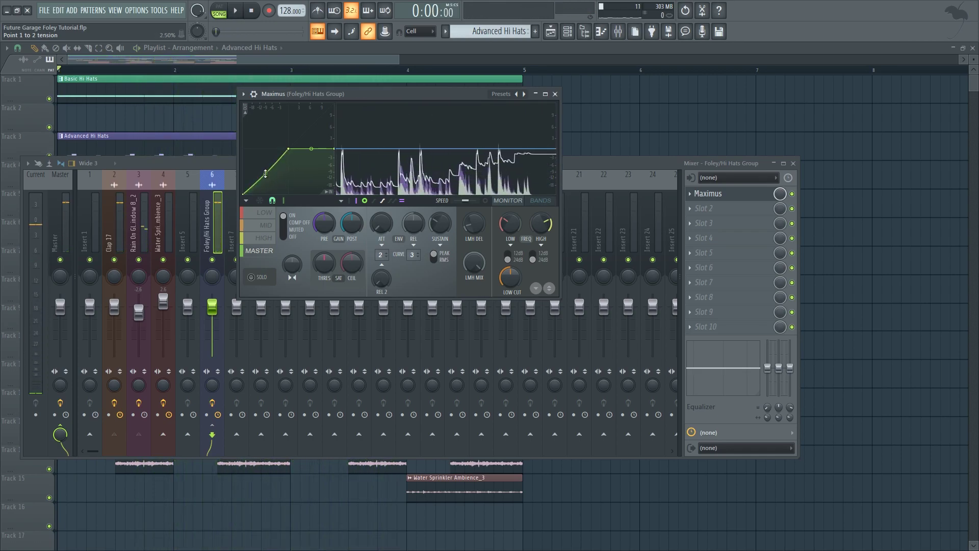